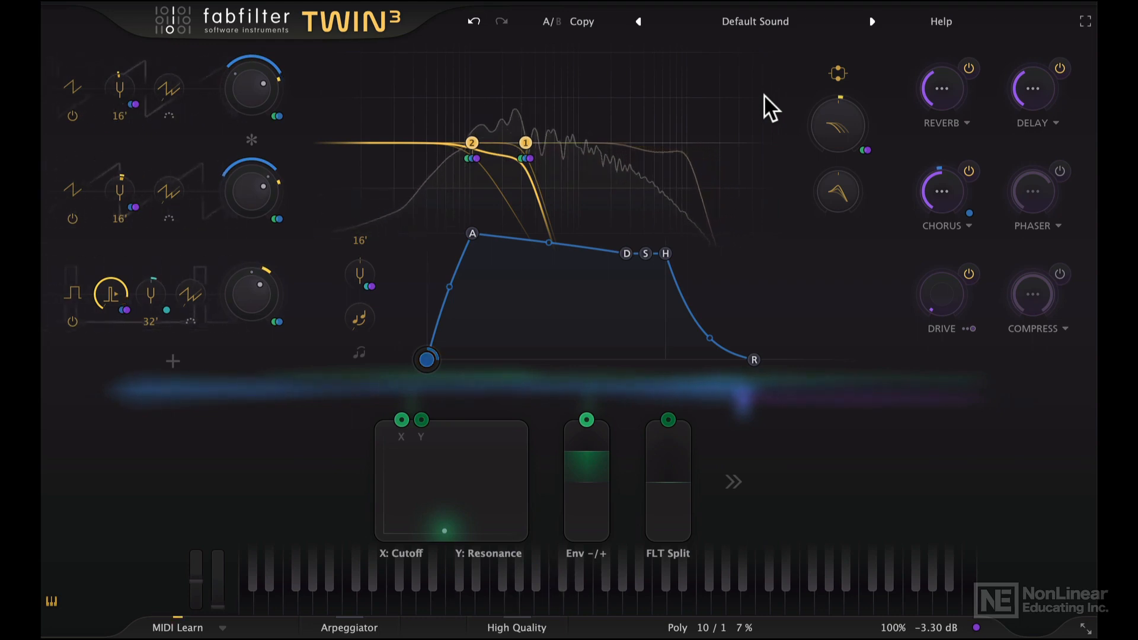
Load the Clean preset from the preset browser
click(794, 21)
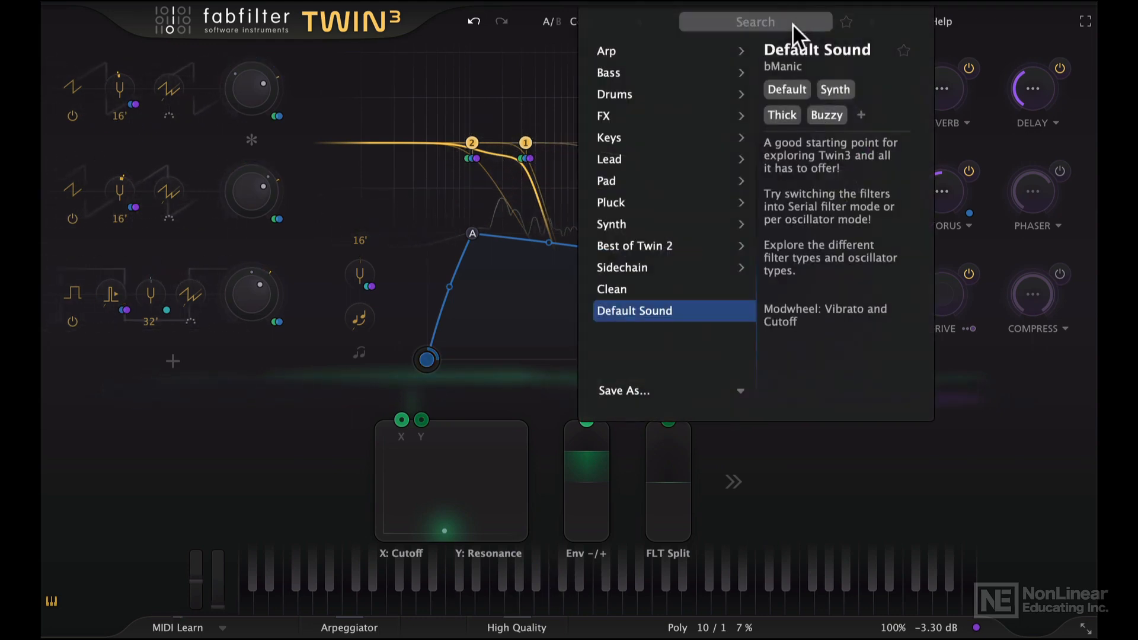
click(662, 285)
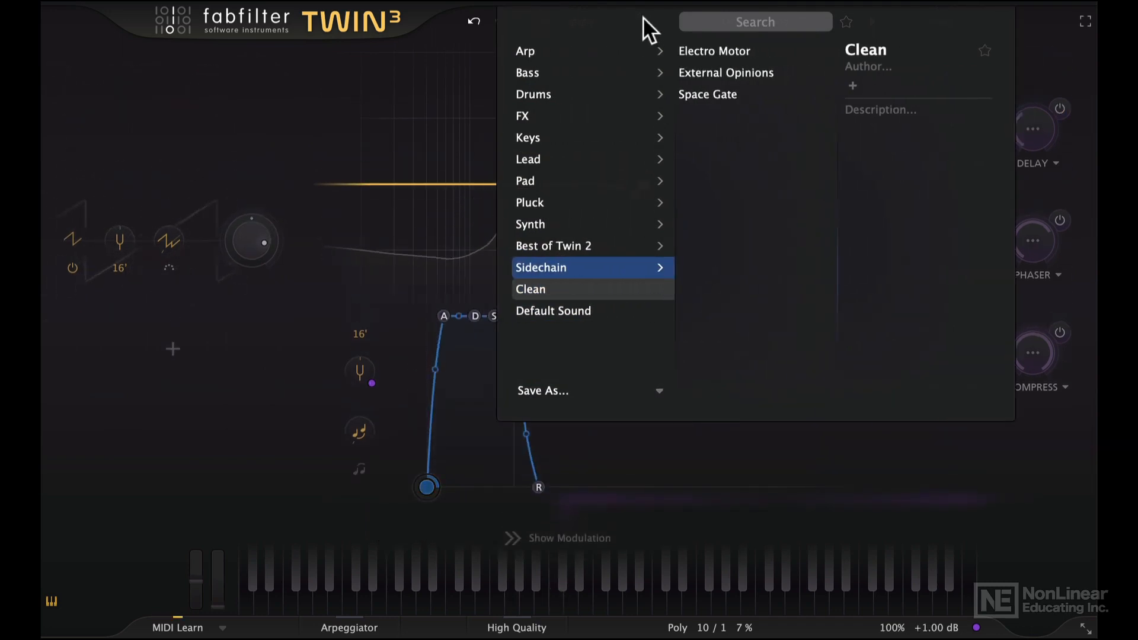
click(288, 154)
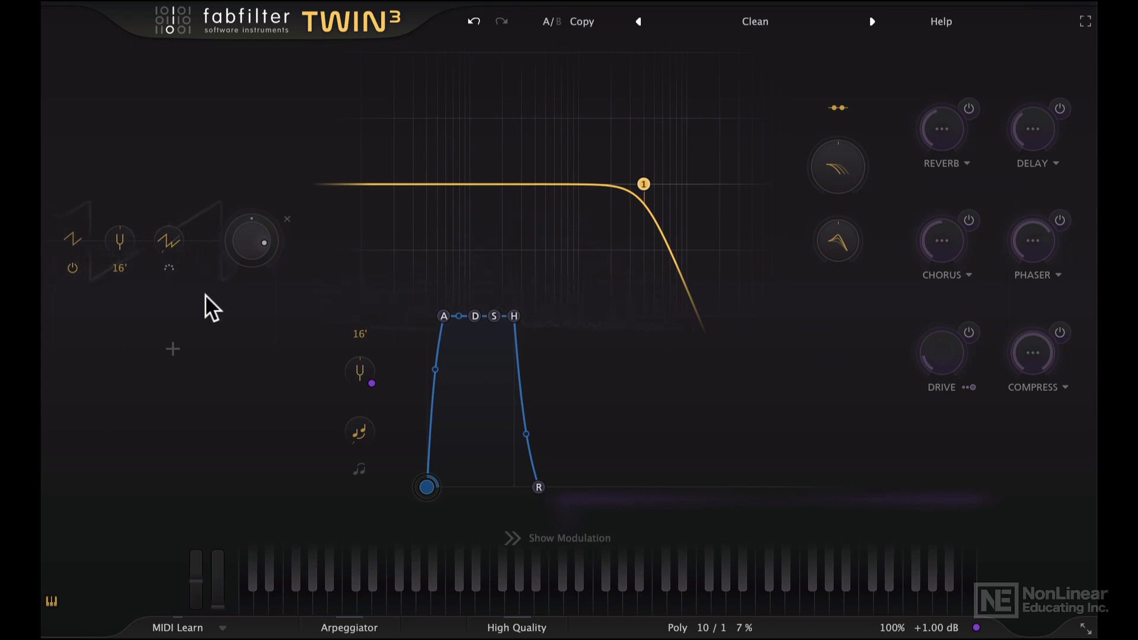
Switch off the filter band
mouse_move(643, 184)
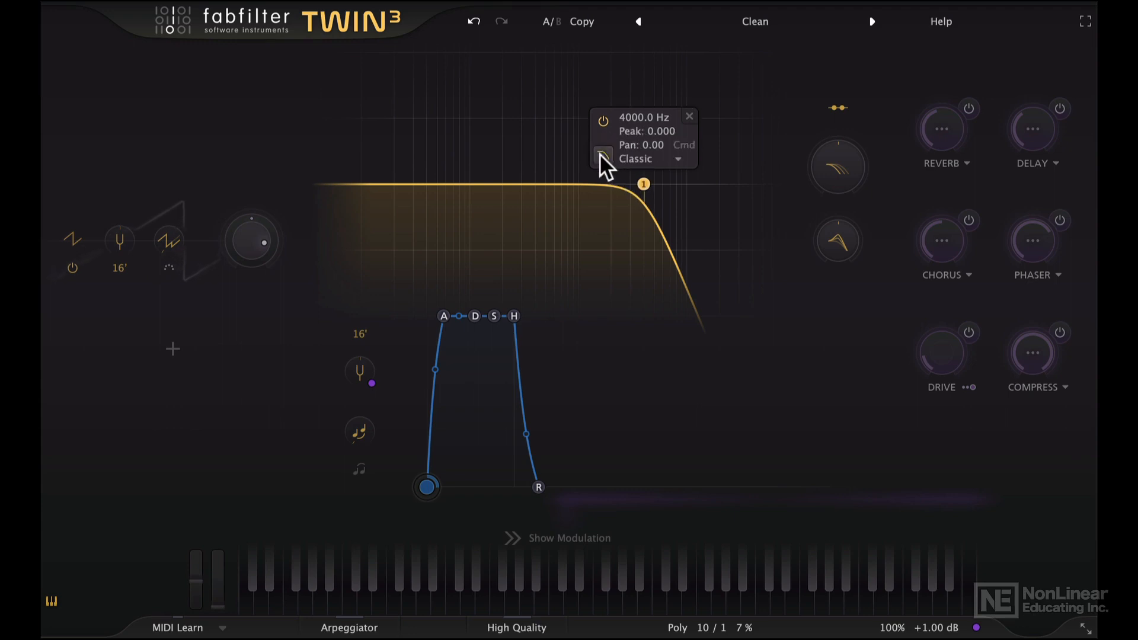
click(604, 120)
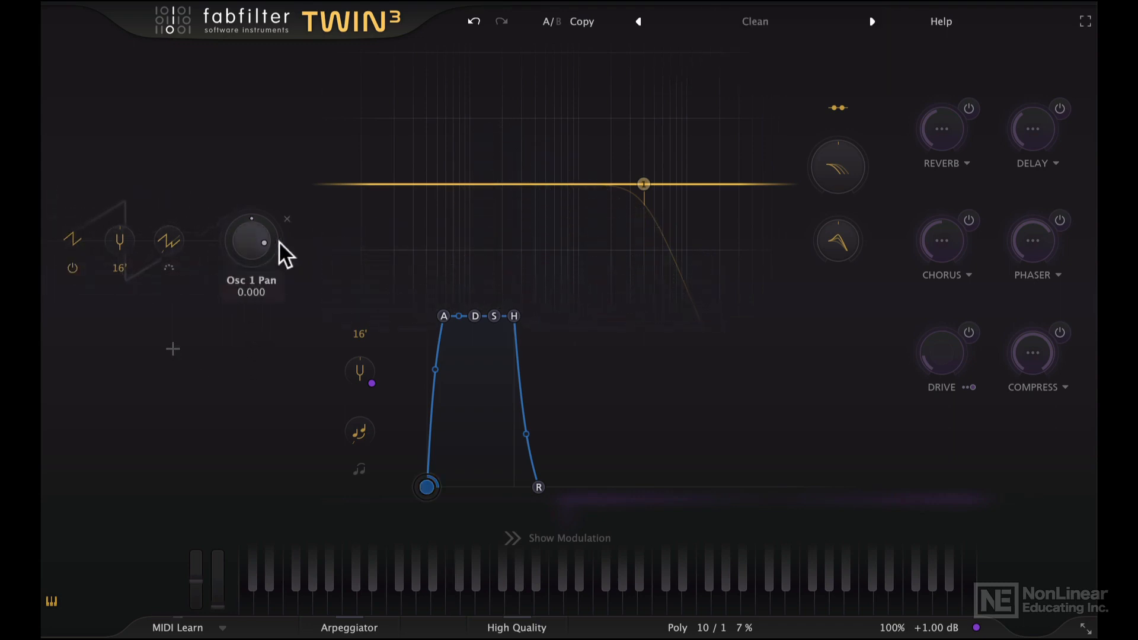
click(73, 239)
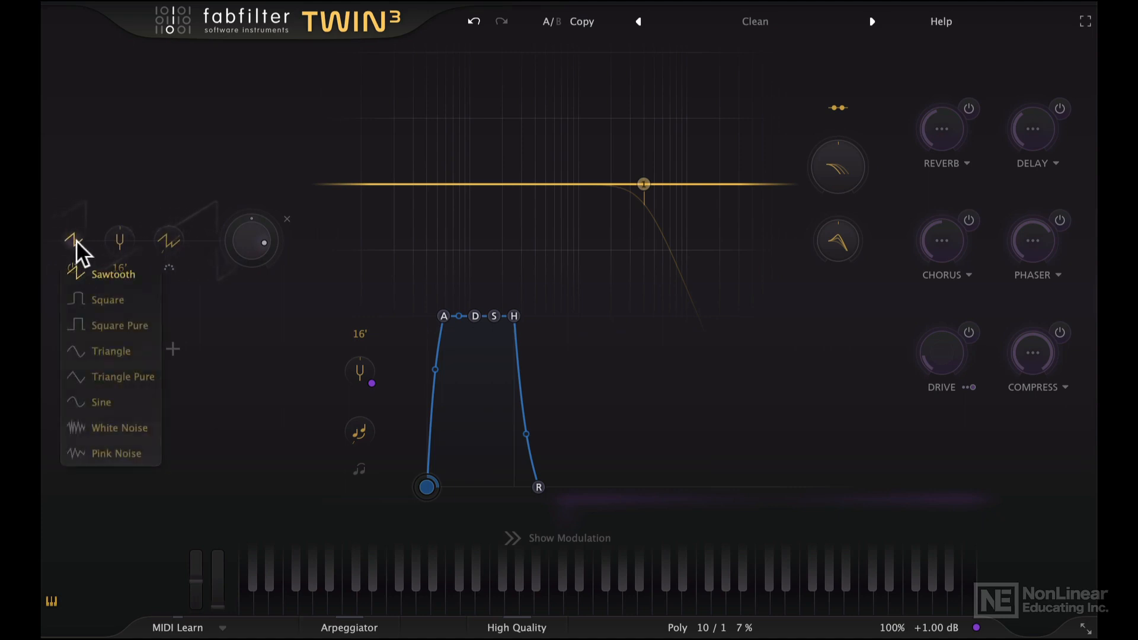
click(86, 198)
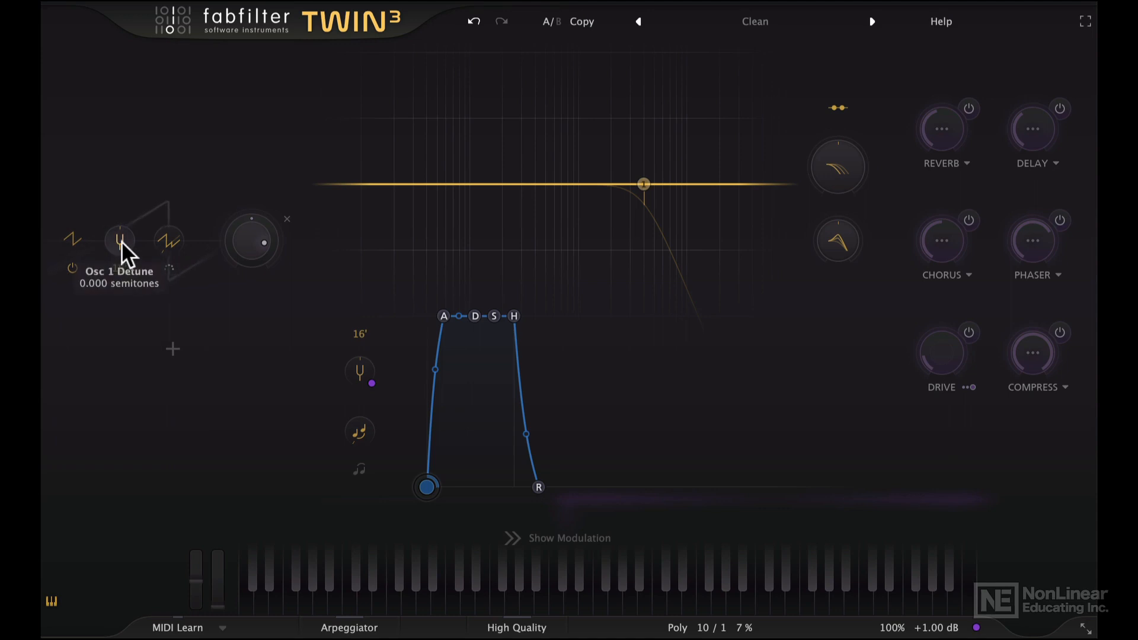
Set oscillator 1's detune to 7 semitones, then reset the detune to zero
drag(121, 236, 179, 157)
drag(130, 240, 126, 283)
drag(130, 180, 125, 245)
double_click(120, 240)
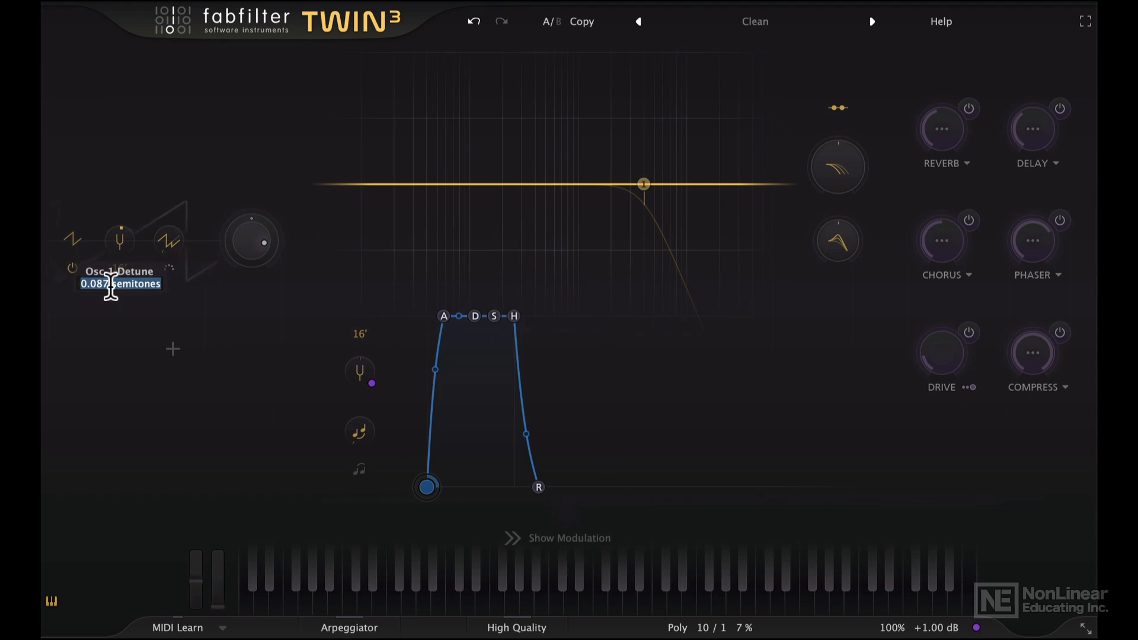
text(7)
key(Return)
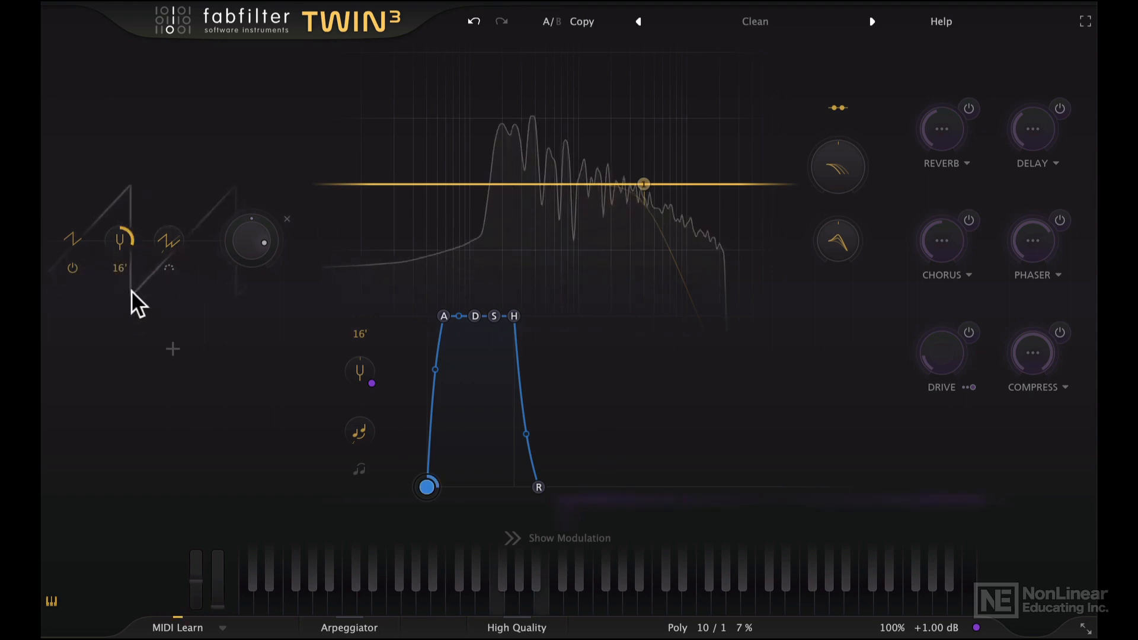
mouse_move(120, 242)
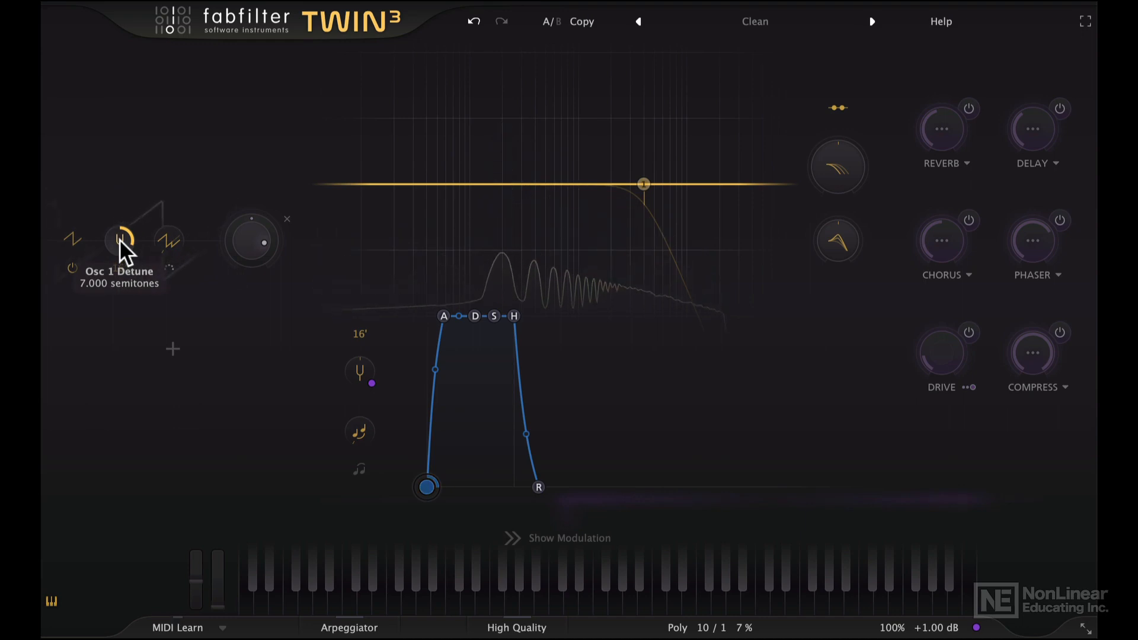
alt+click(119, 240)
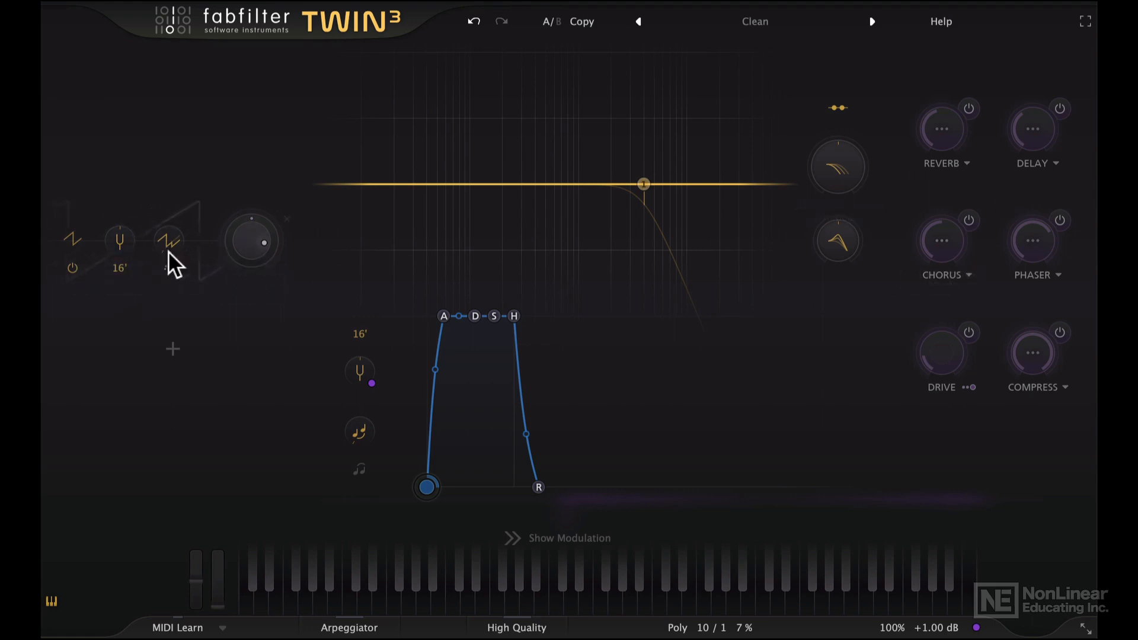
Switch oscillator 1 to -1 octaves, then back to 0 octaves
click(120, 269)
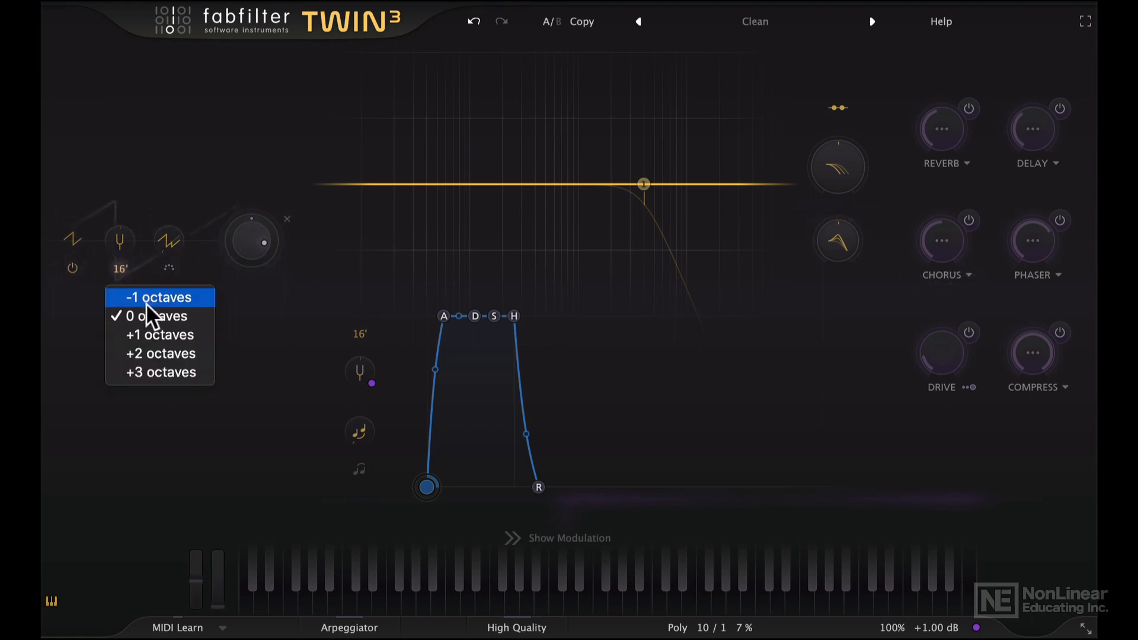
click(135, 292)
click(120, 269)
click(147, 314)
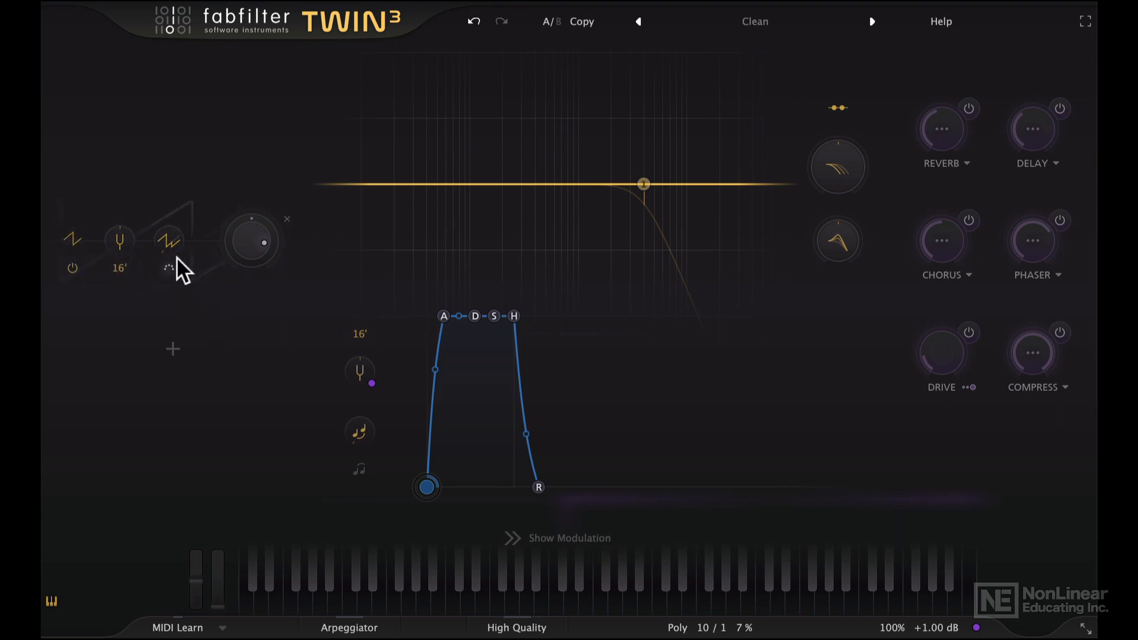
Sweep oscillator 1's Sync knob upward and return it to 1.000
mouse_move(166, 238)
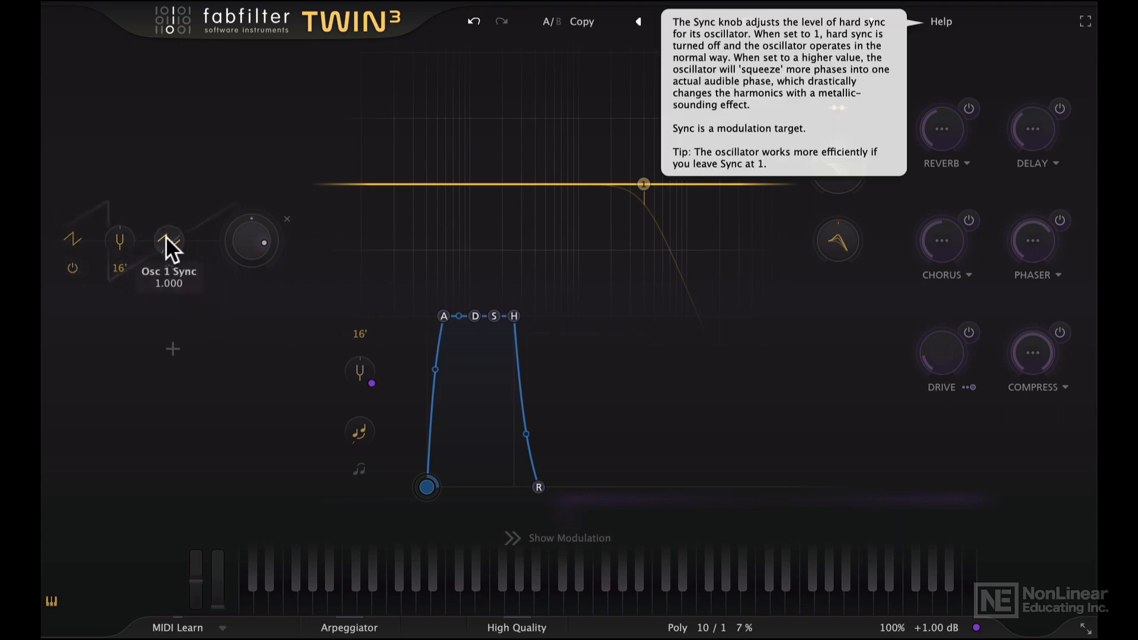
drag(168, 241, 138, 200)
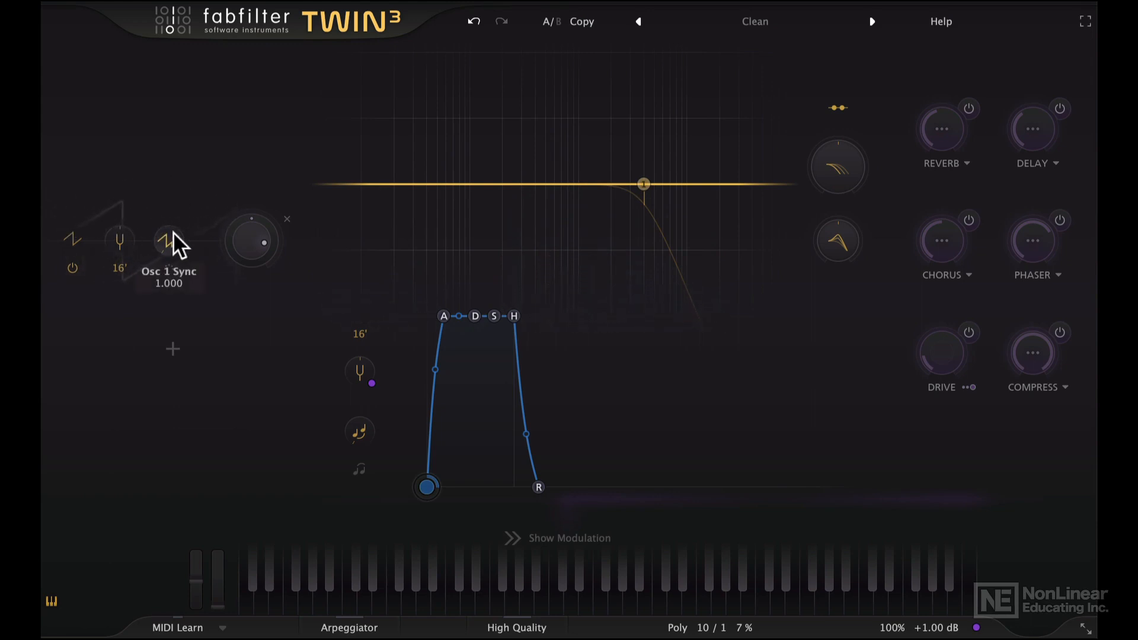
drag(163, 239, 170, 191)
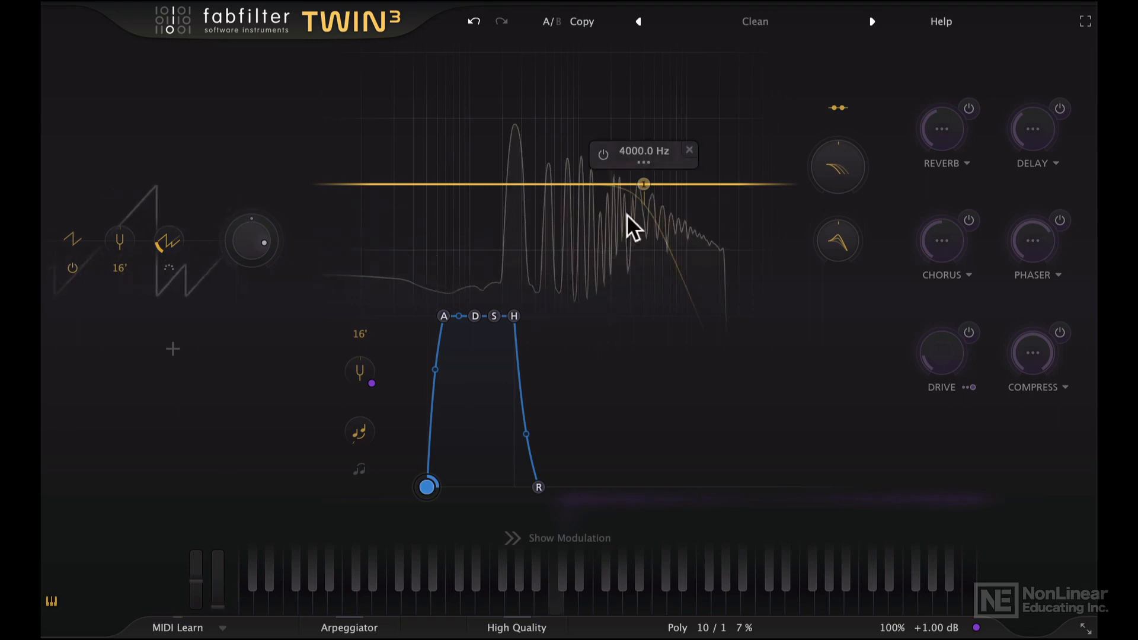
drag(164, 238, 168, 315)
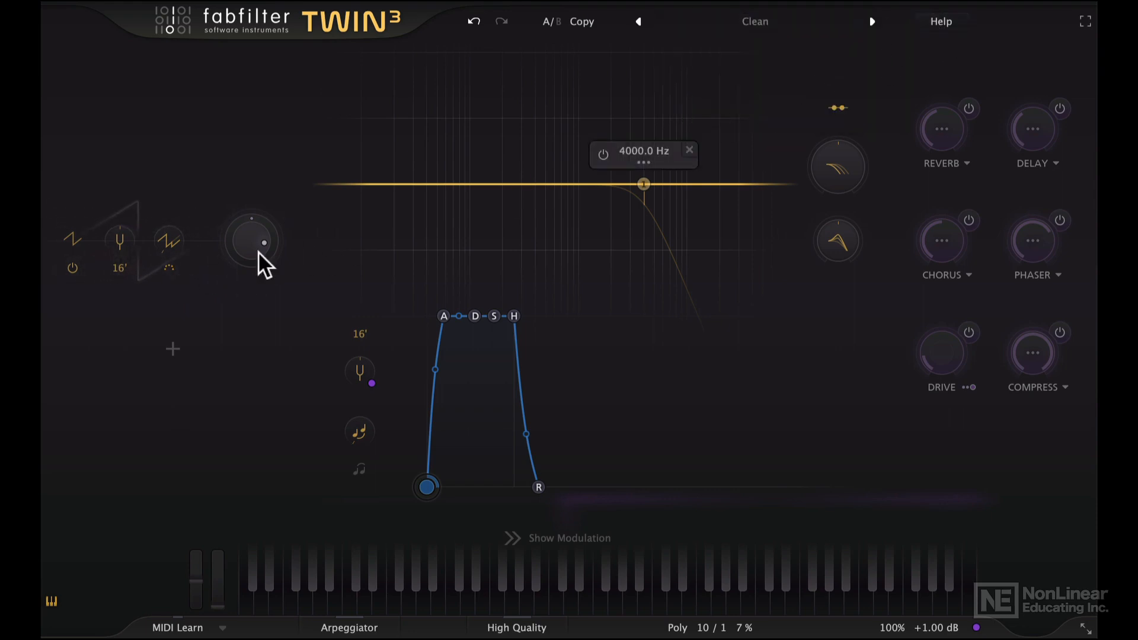
mouse_move(168, 267)
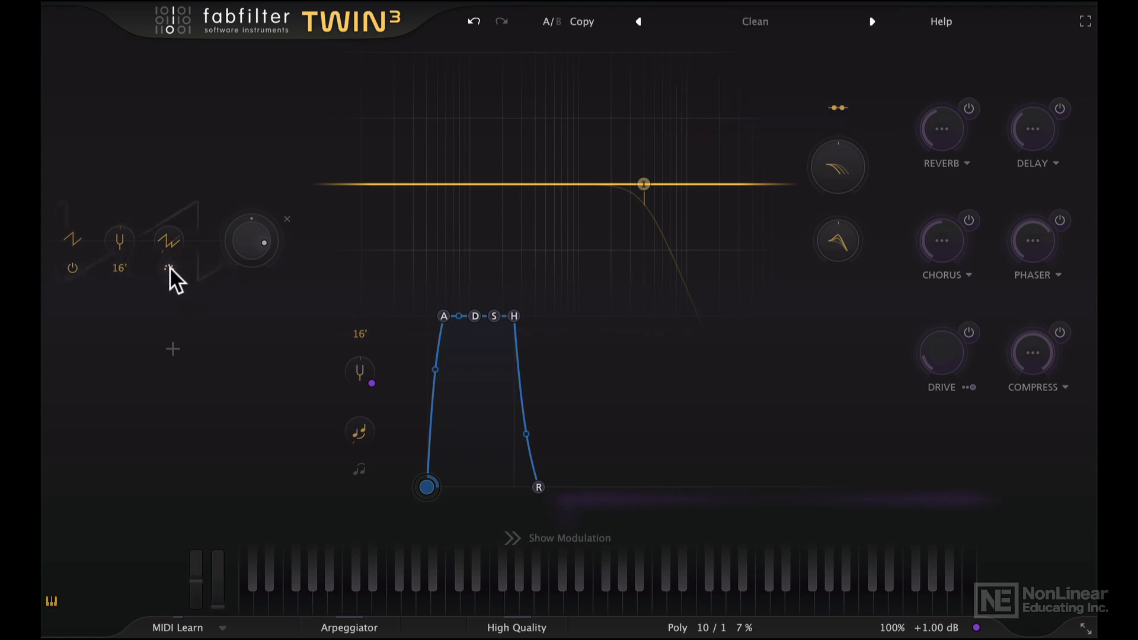
mouse_move(172, 222)
drag(172, 223, 175, 173)
mouse_move(172, 242)
drag(171, 241, 165, 326)
Lower oscillator 1's level to about -14 dB and try adjusting its pan
mouse_move(249, 237)
drag(249, 237, 249, 312)
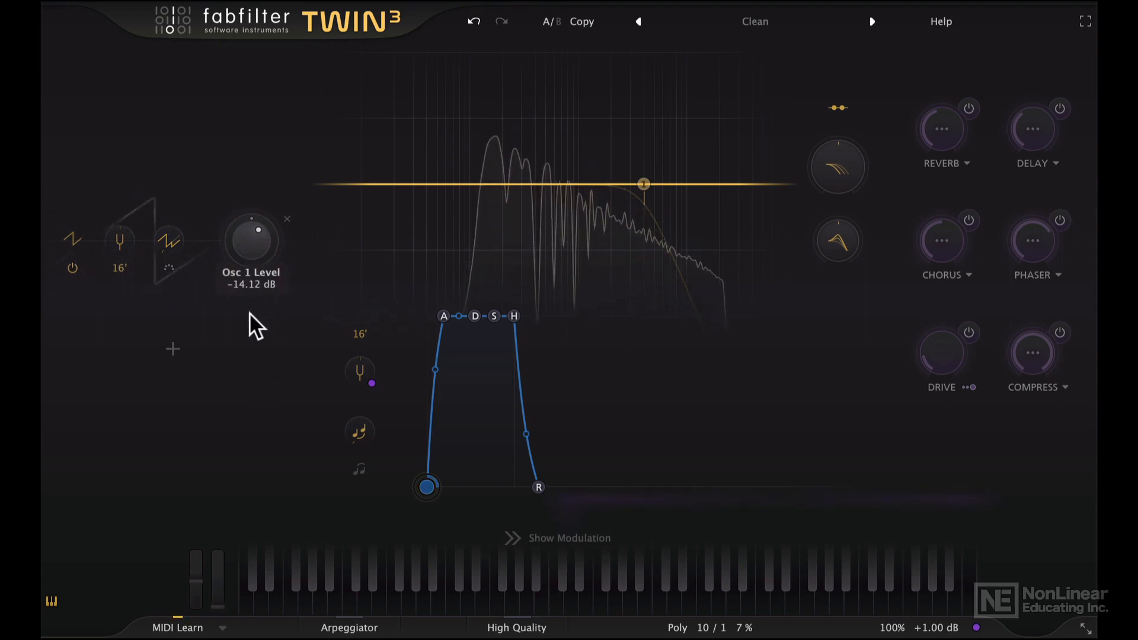
mouse_move(252, 227)
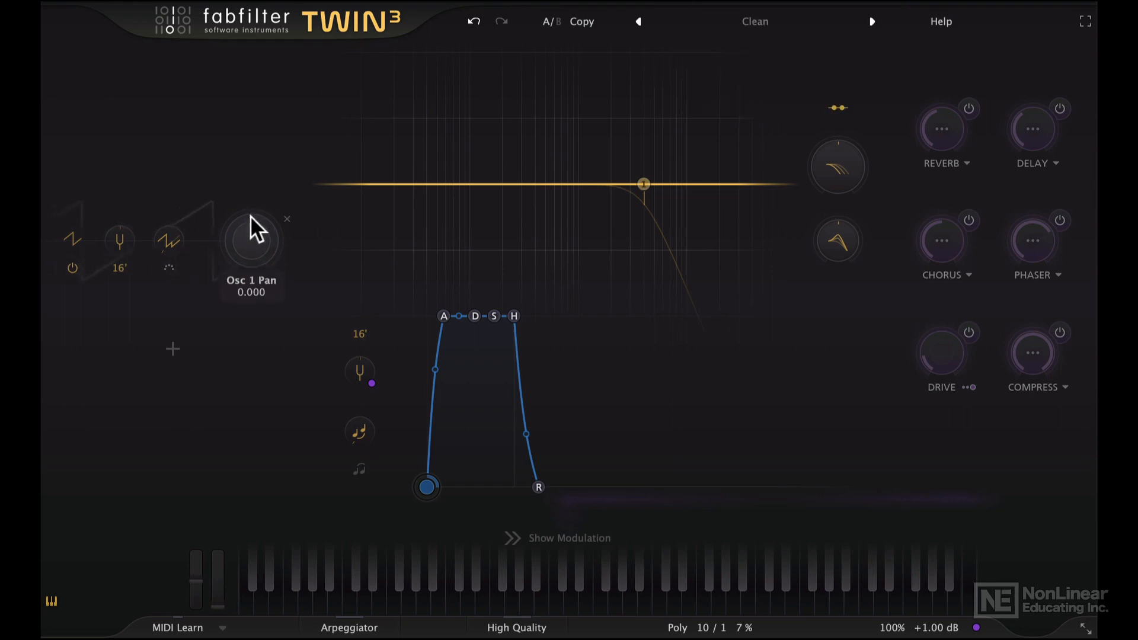
drag(250, 214, 249, 282)
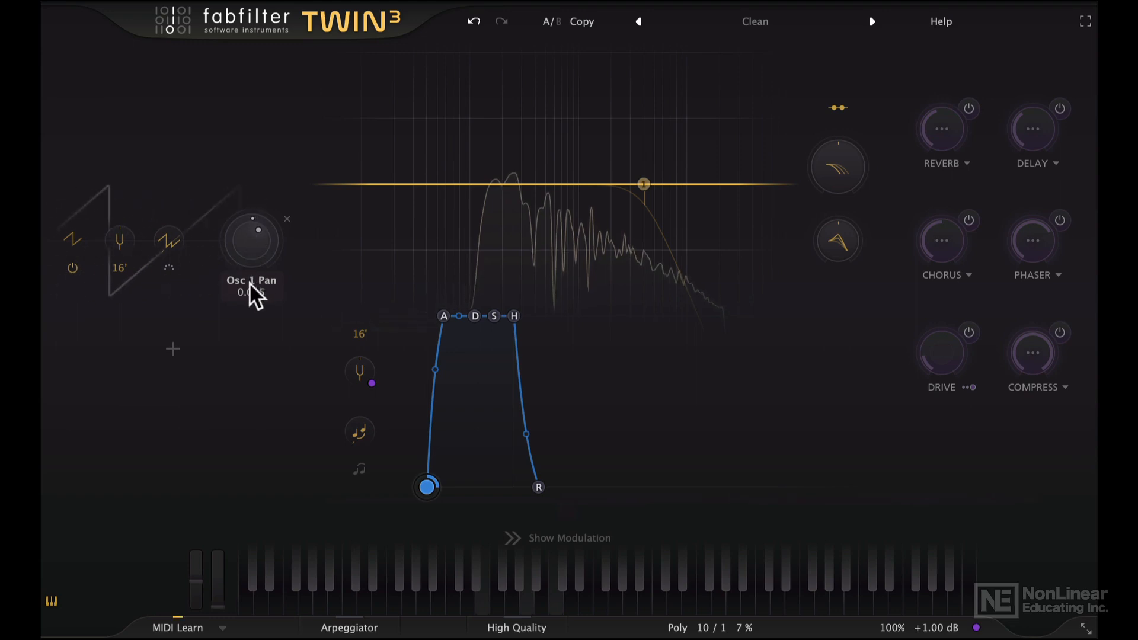
double_click(248, 218)
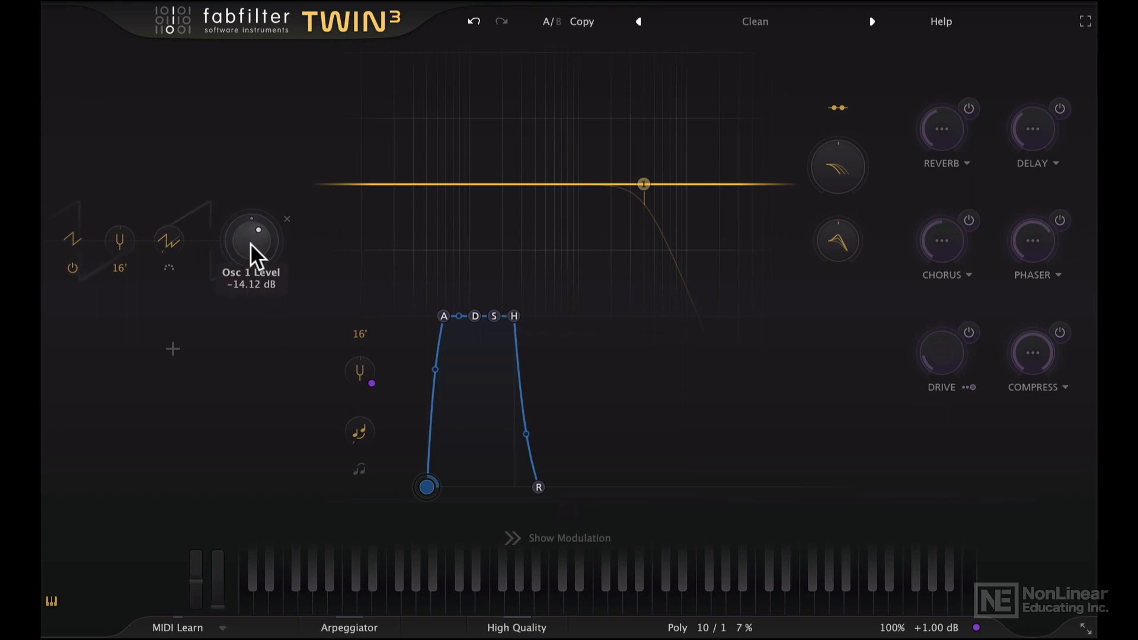
mouse_move(252, 243)
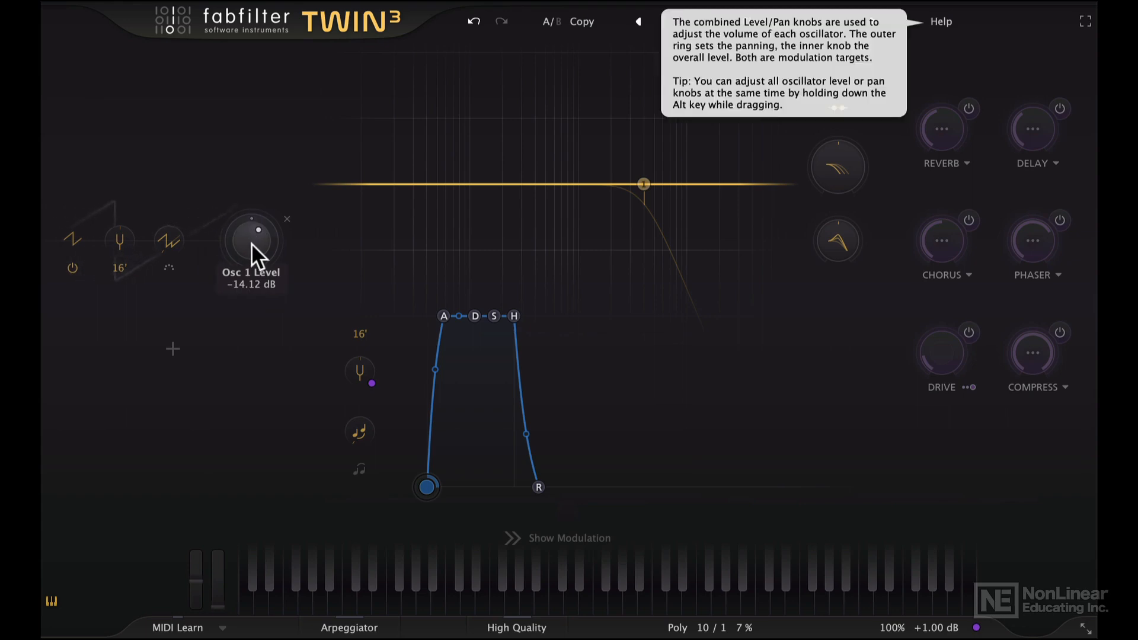
Remove oscillator 1 and add two new oscillators
click(287, 218)
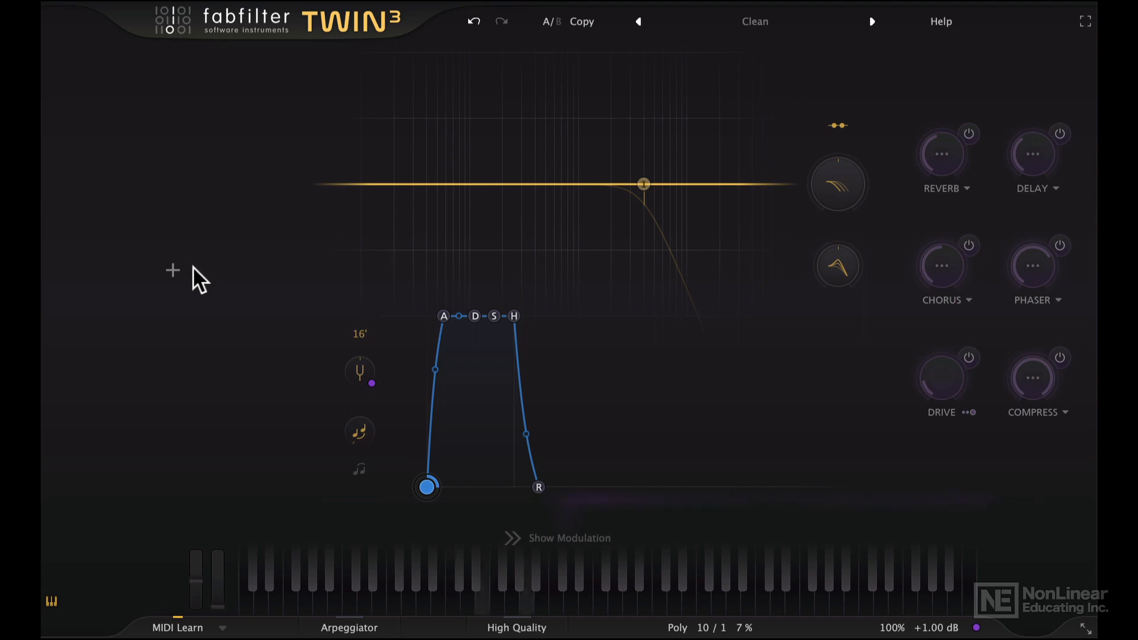
click(173, 269)
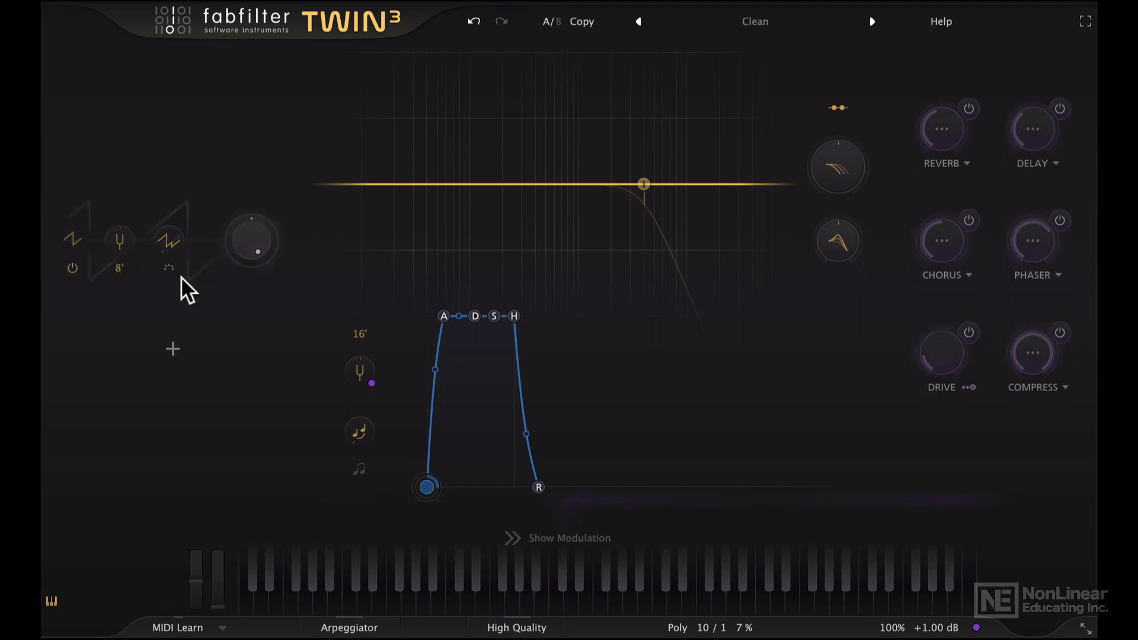
click(170, 351)
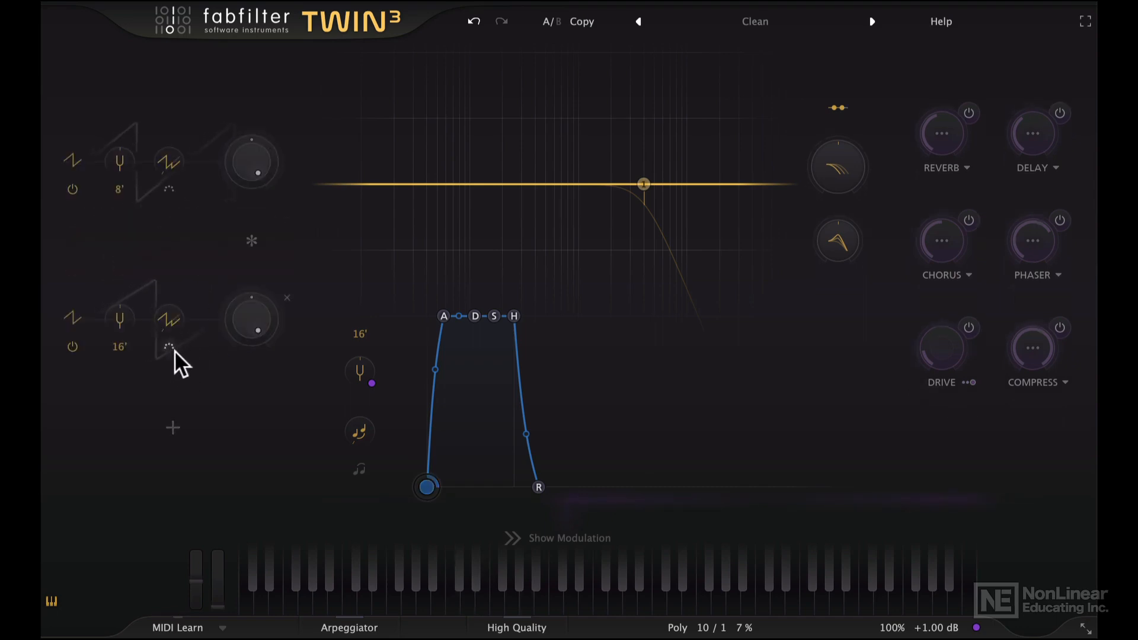
Set oscillator 2's octave to +1 octaves
click(119, 348)
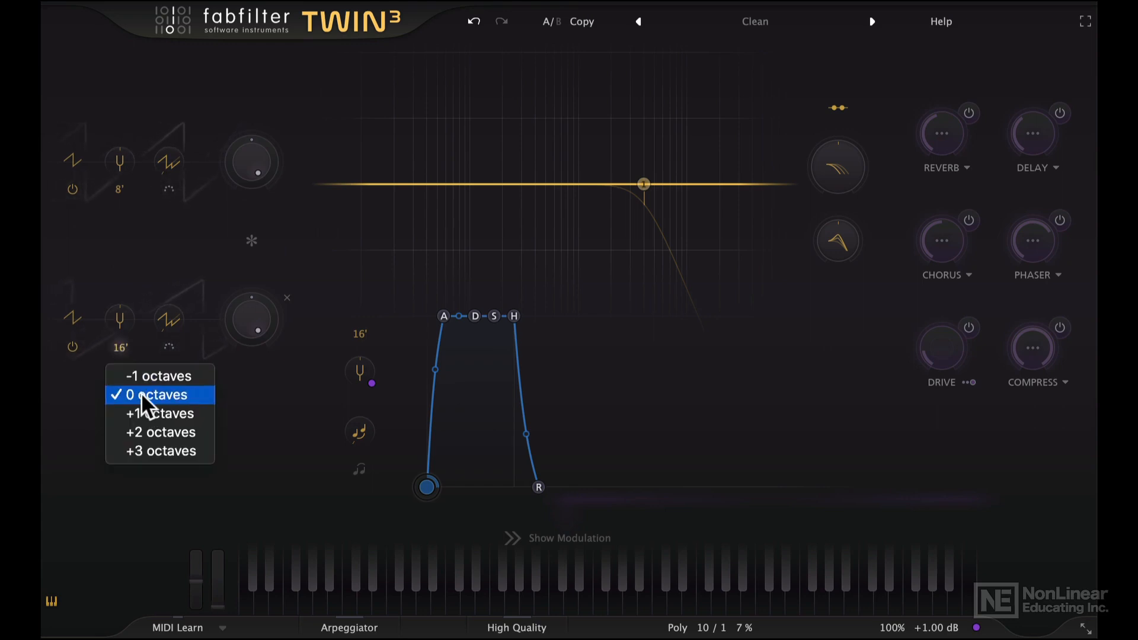
click(151, 410)
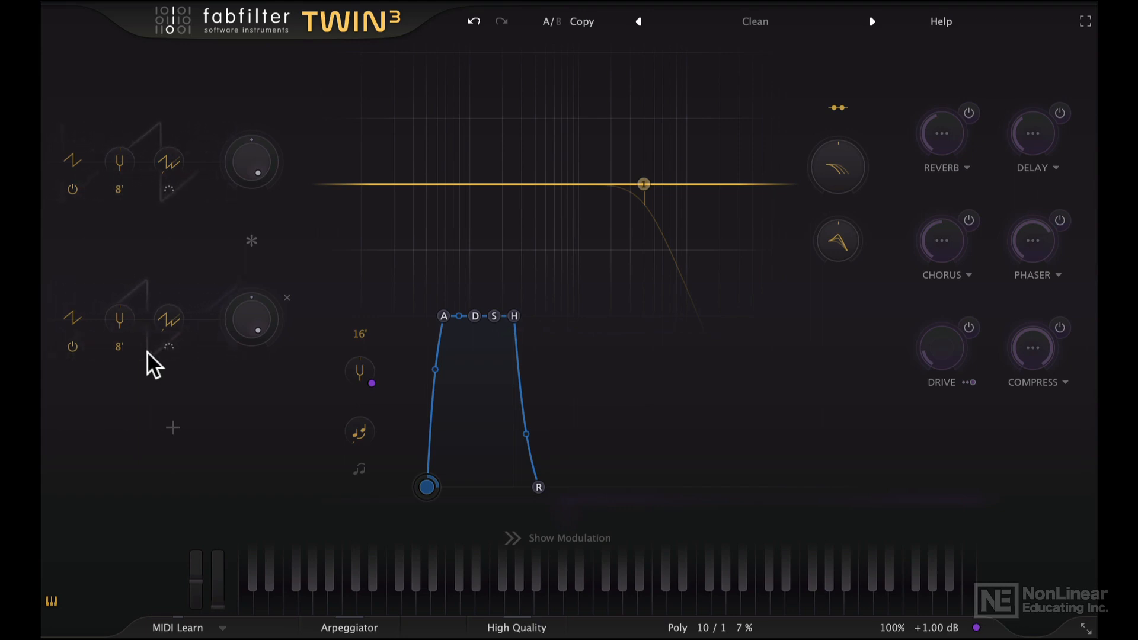
Adjust the output levels of both oscillators
mouse_move(116, 287)
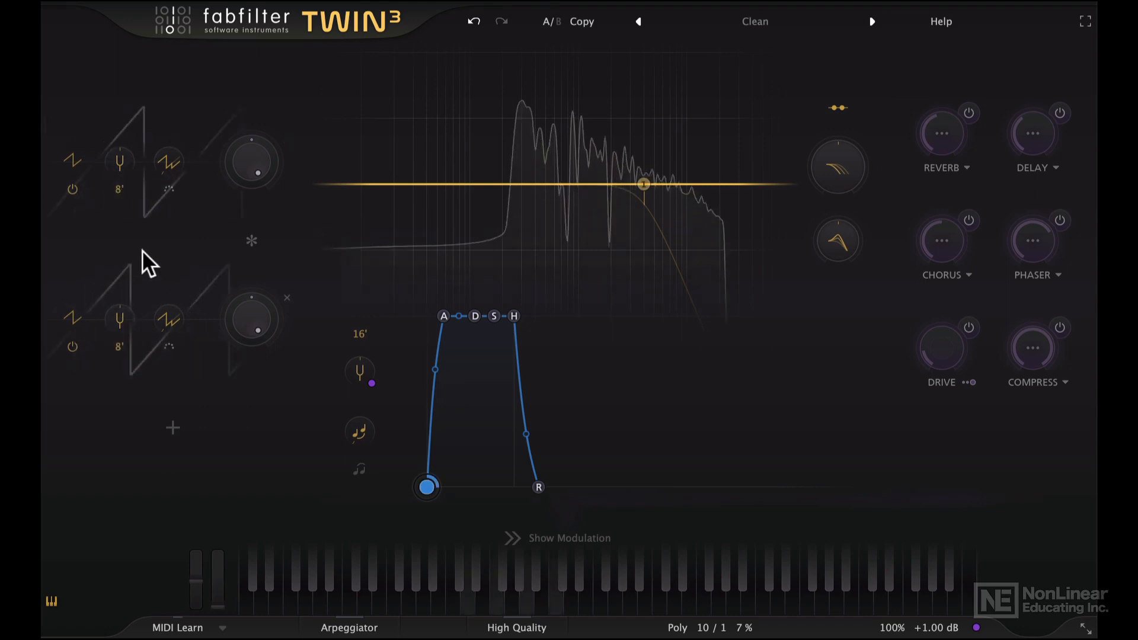
drag(241, 298, 251, 342)
drag(254, 172, 251, 222)
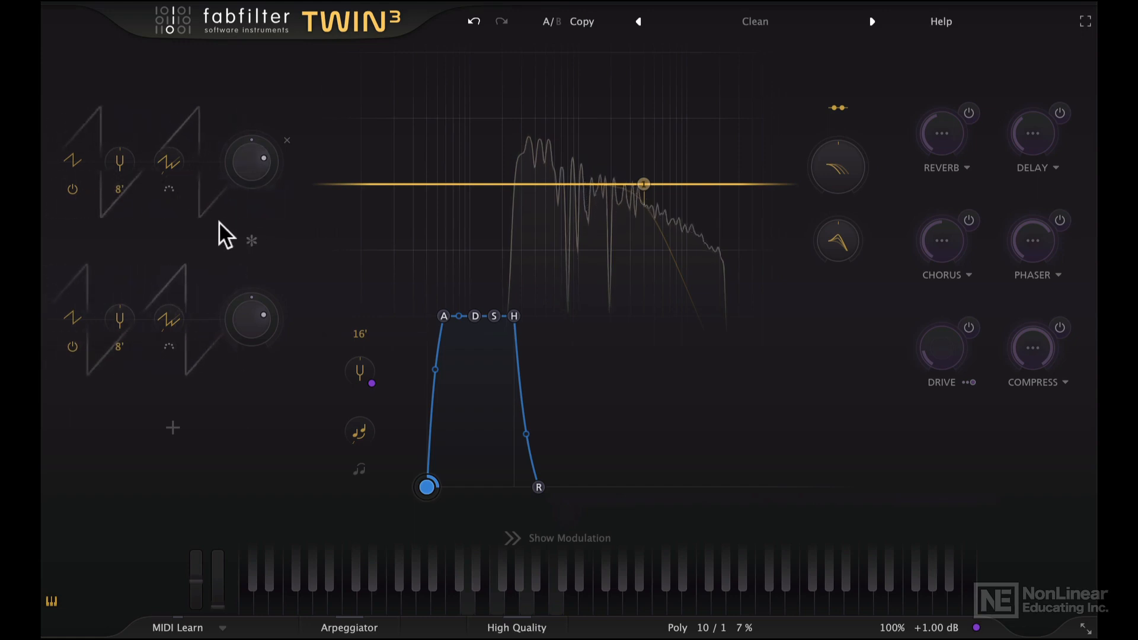
Detune the two oscillators slightly apart and lower oscillator 2's level a little
mouse_move(122, 161)
drag(122, 161, 122, 155)
drag(126, 315, 124, 329)
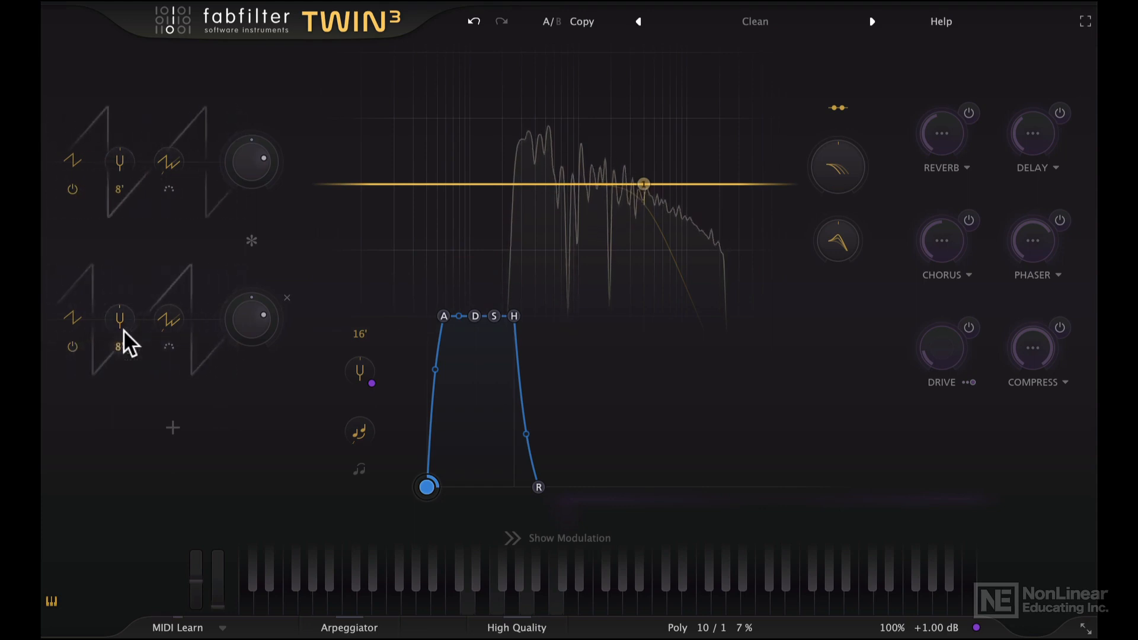
drag(244, 327, 246, 347)
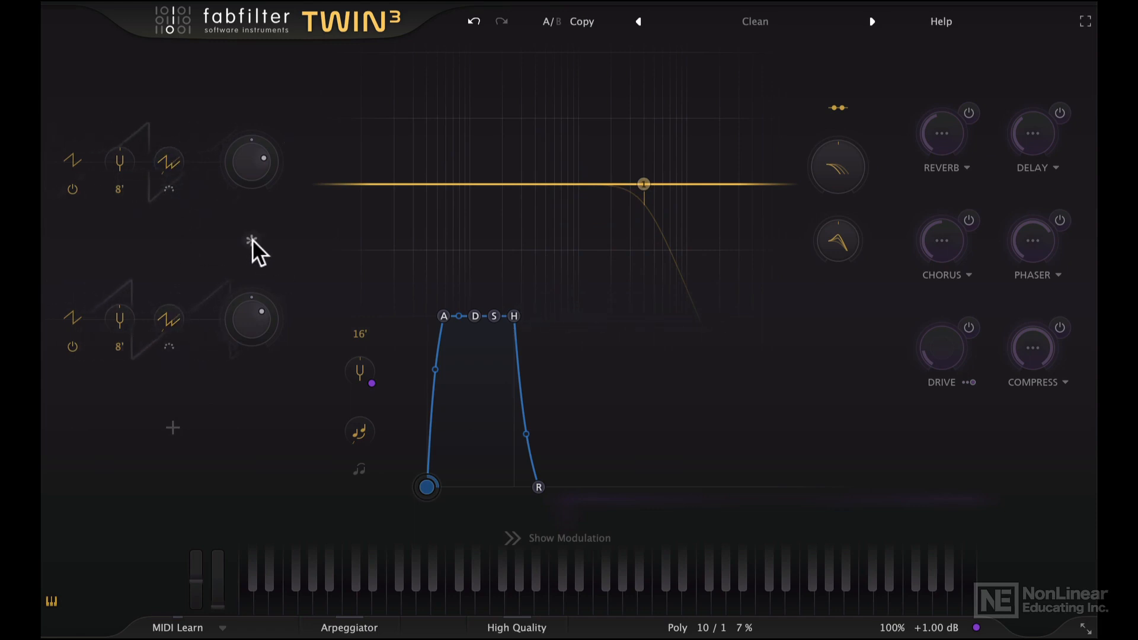
Turn on ring modulation between the two oscillators
mouse_move(252, 240)
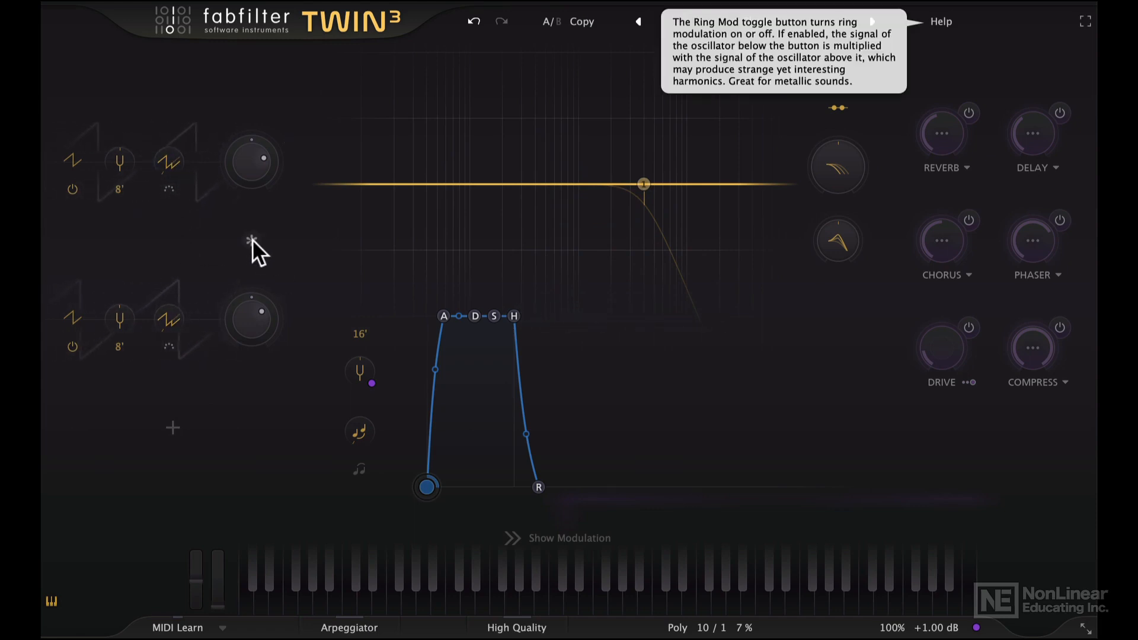
click(252, 238)
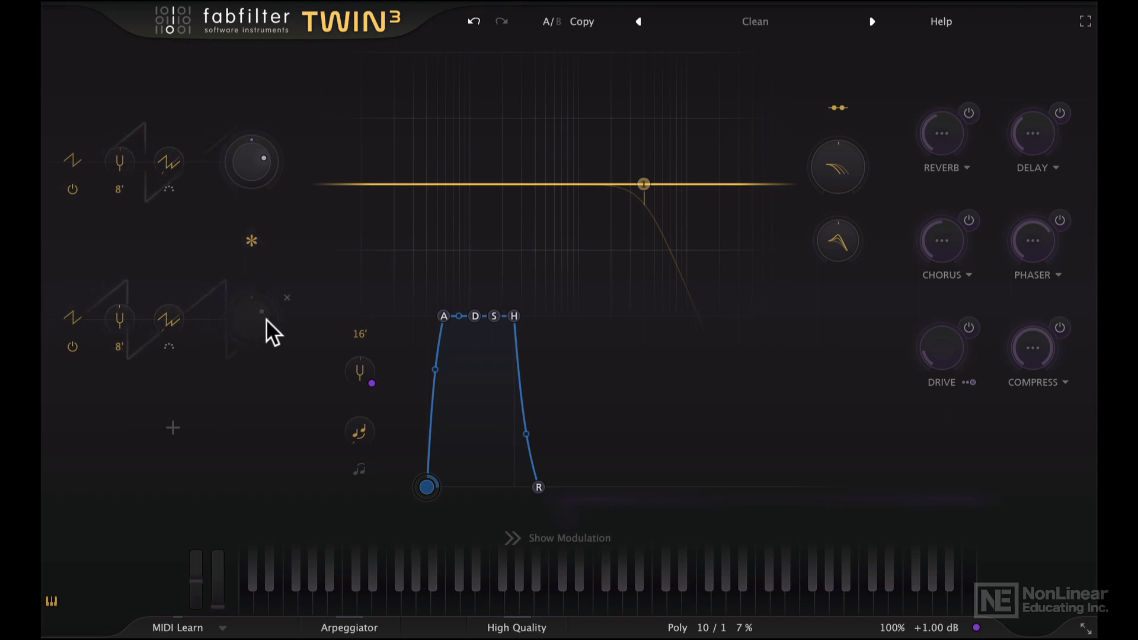
mouse_move(177, 309)
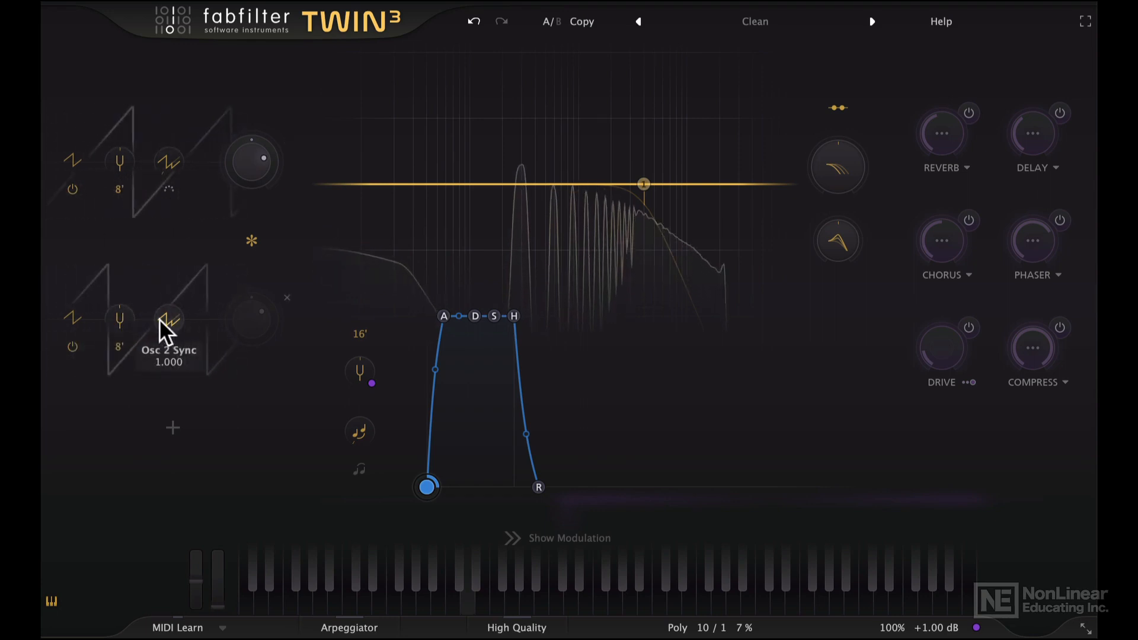
Raise oscillator 2's detune and turn off ring modulation between the first two oscillators
drag(116, 314, 135, 255)
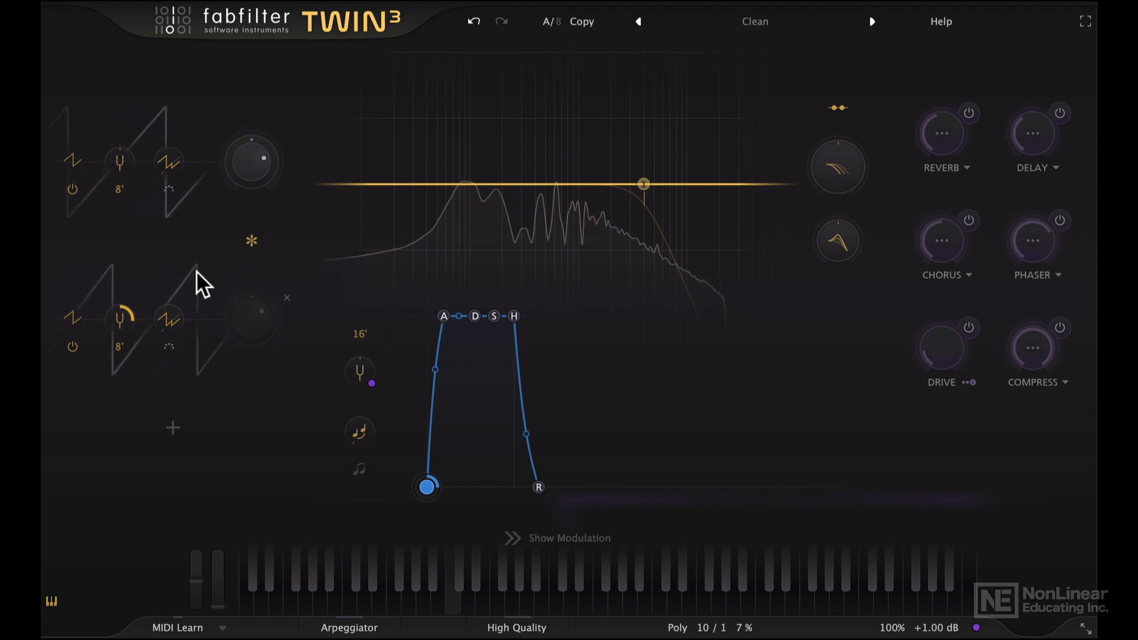
click(249, 241)
Add a third and a fourth oscillator to the oscillator section
click(172, 426)
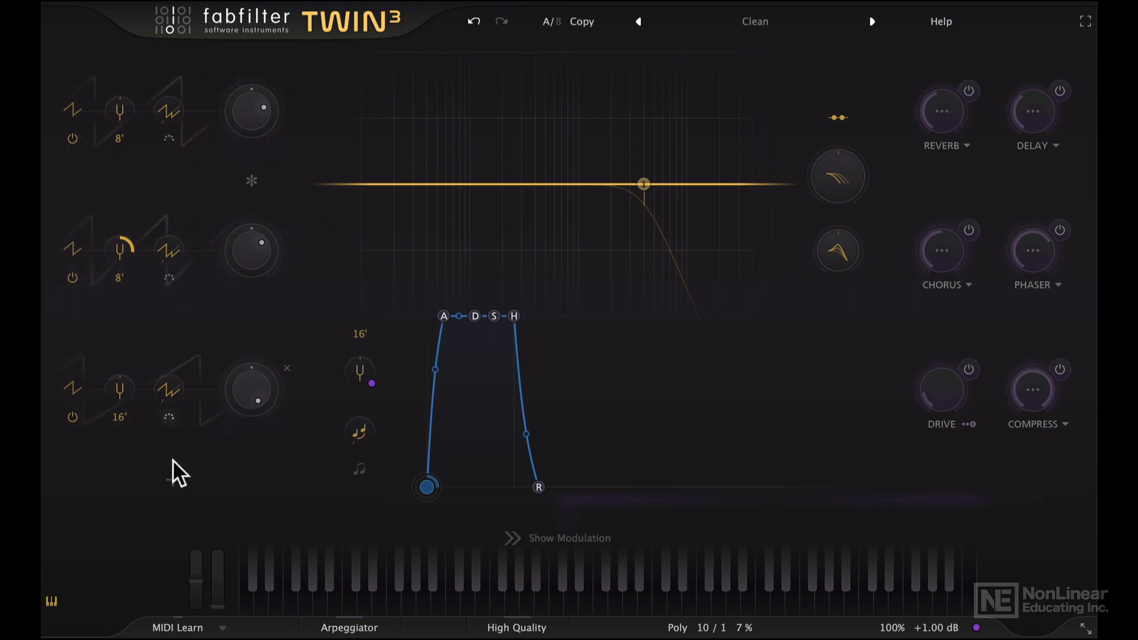
click(173, 480)
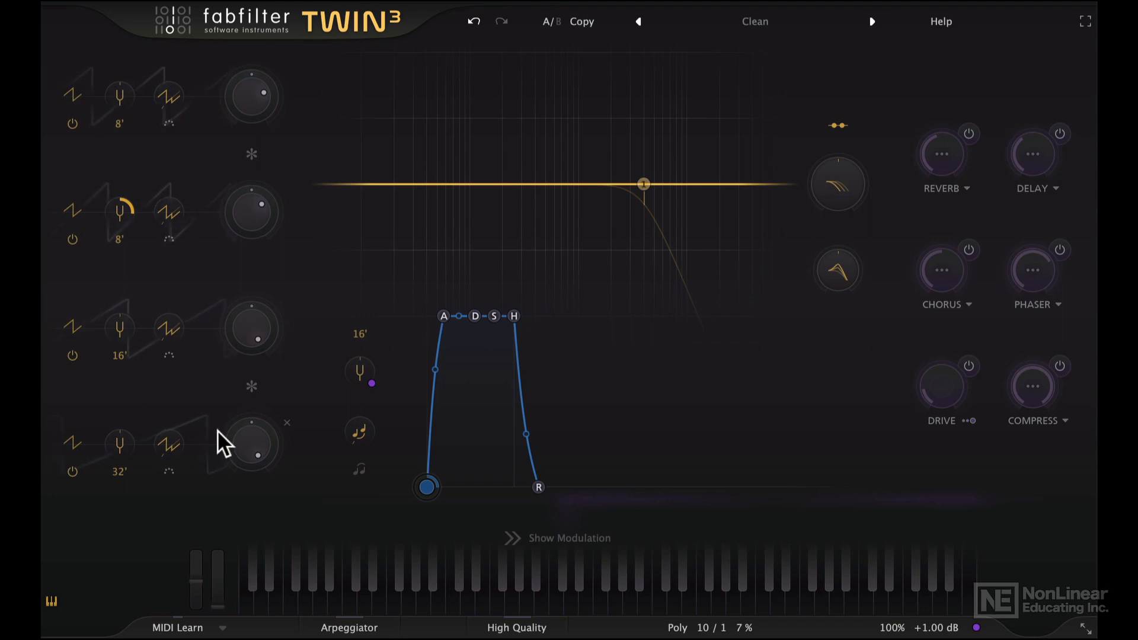
Try ring modulation on both oscillator pairs, then switch both ring modulations off again
click(250, 153)
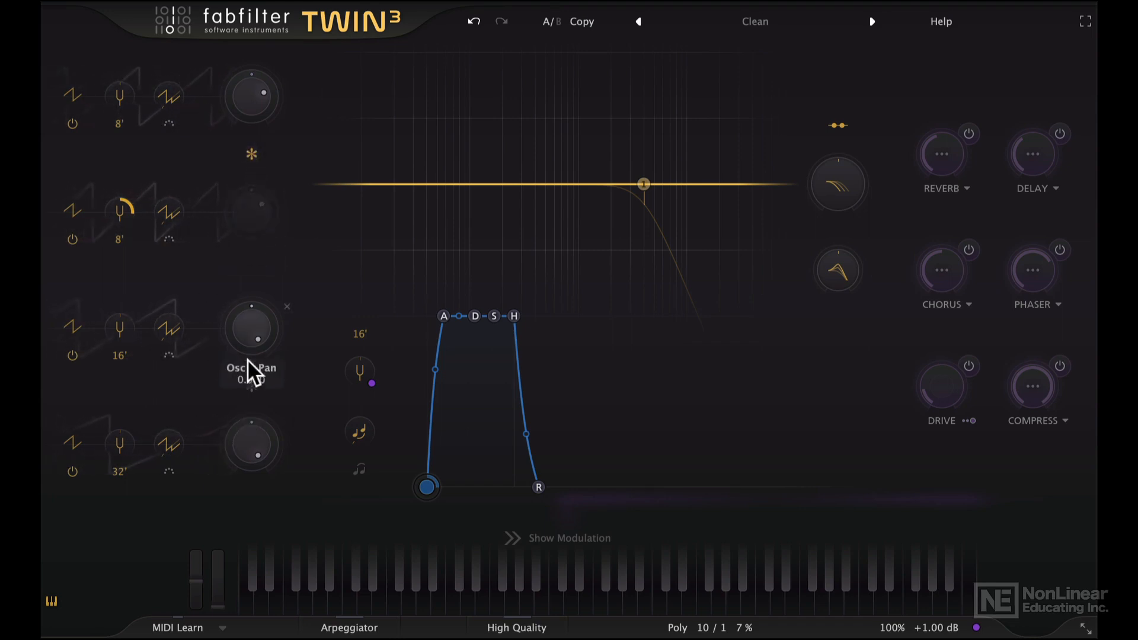
click(250, 388)
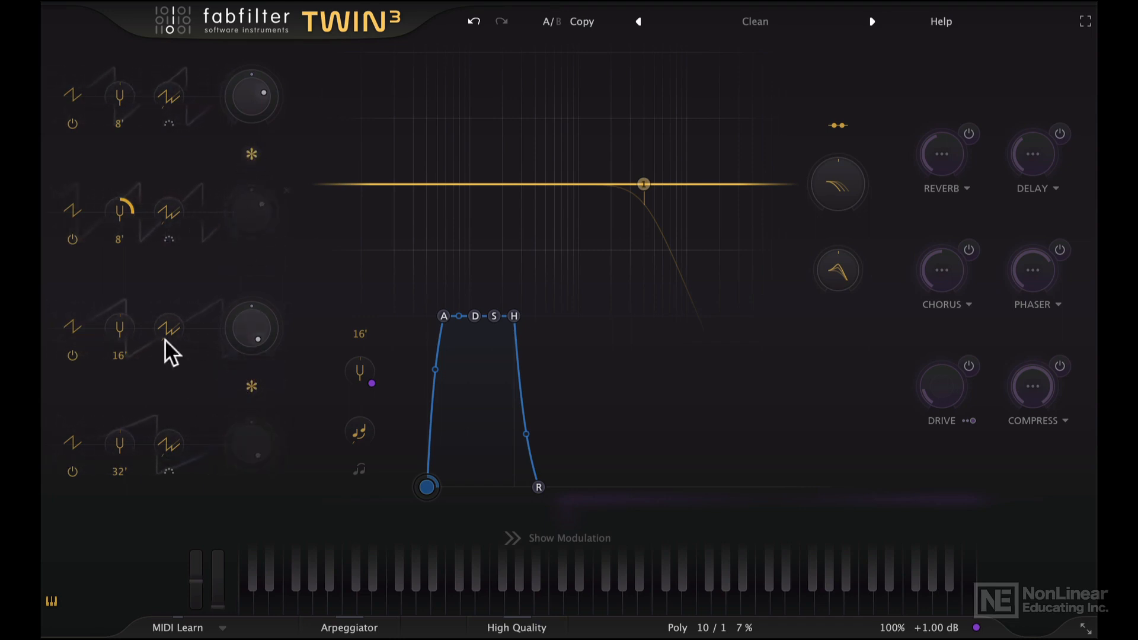
click(252, 385)
click(250, 160)
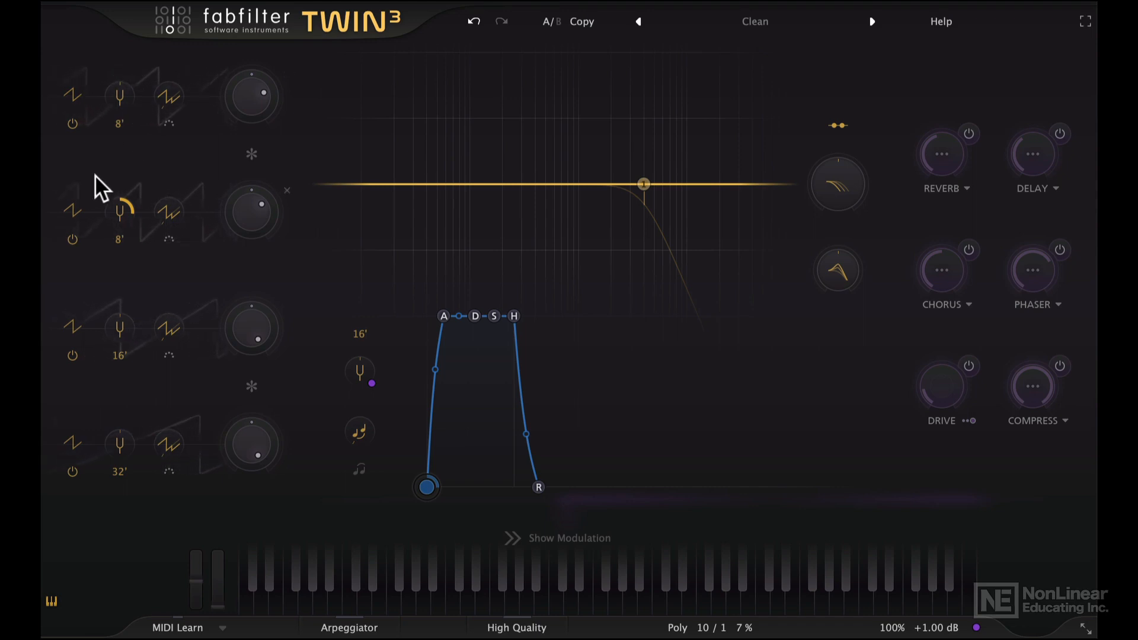
Switch off every oscillator except oscillator 1
click(72, 239)
click(72, 354)
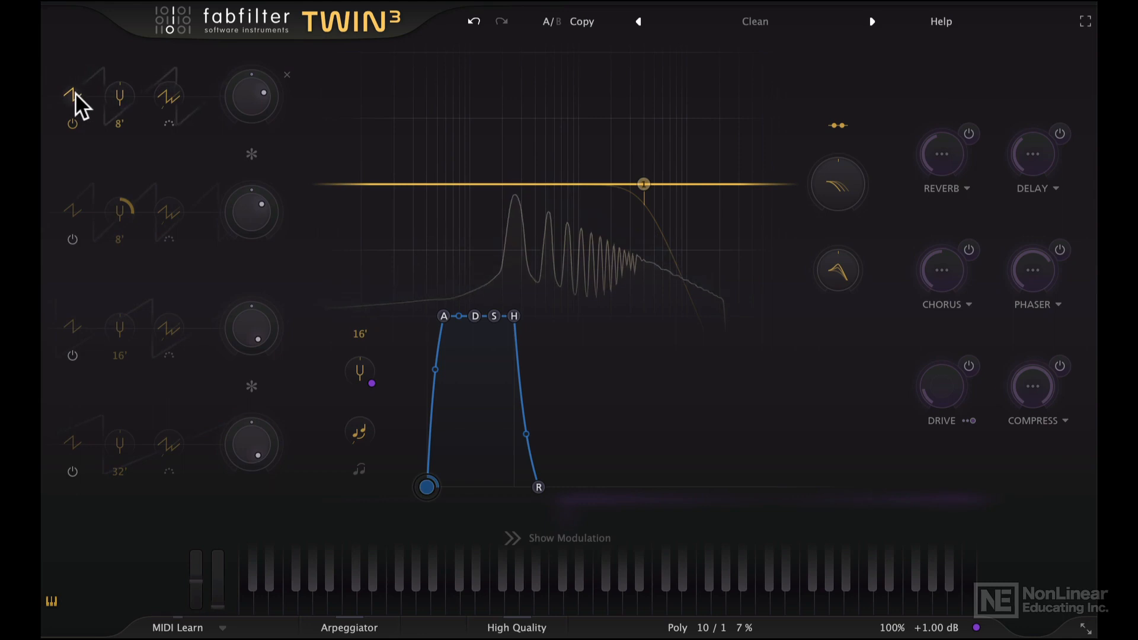
Switch oscillator 1's waveform to Square Pure, then to Square
mouse_move(76, 93)
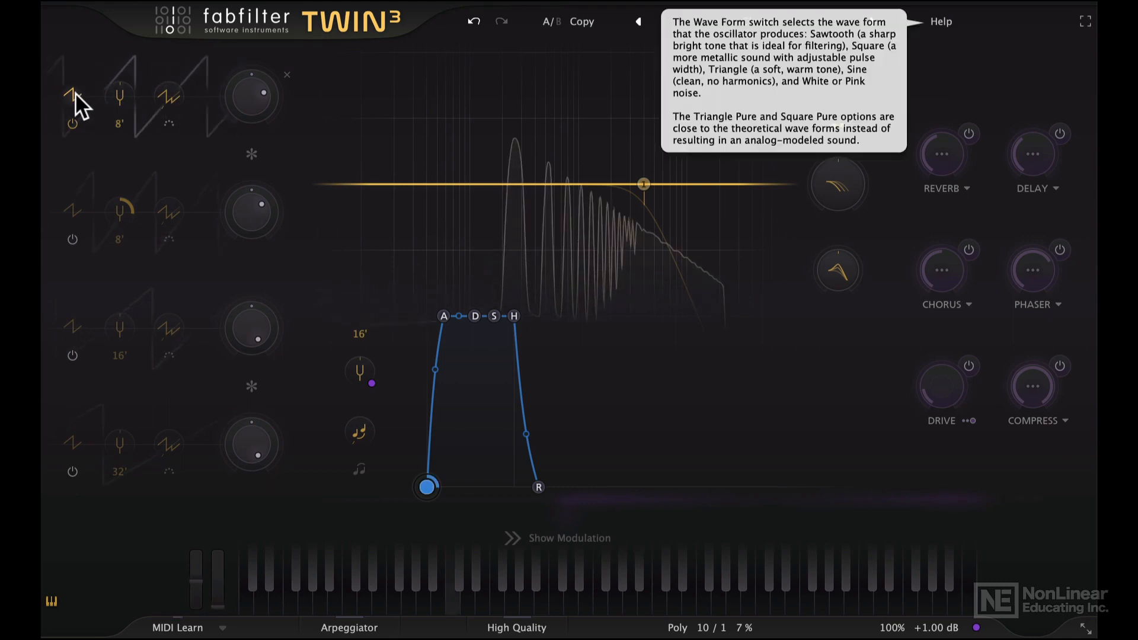
click(76, 93)
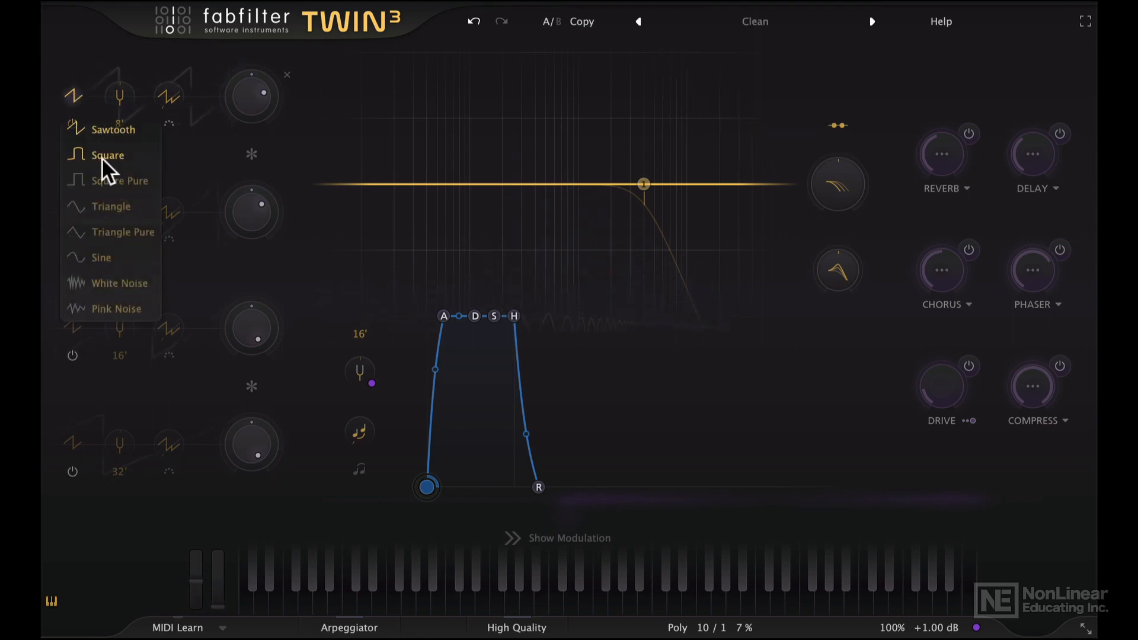
click(112, 180)
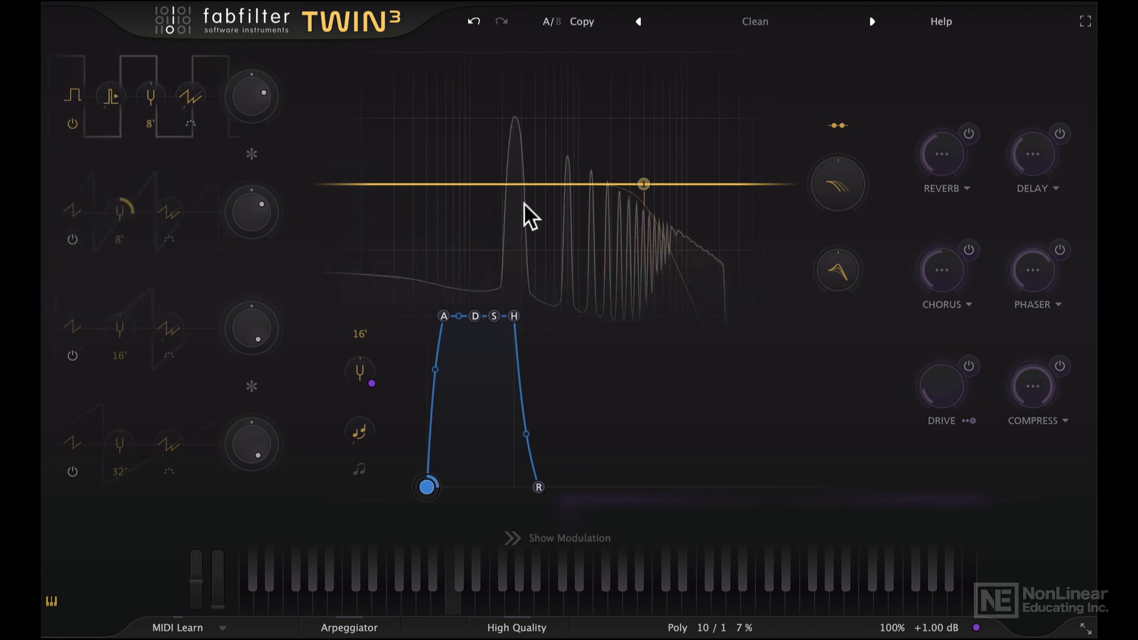
click(75, 98)
click(93, 153)
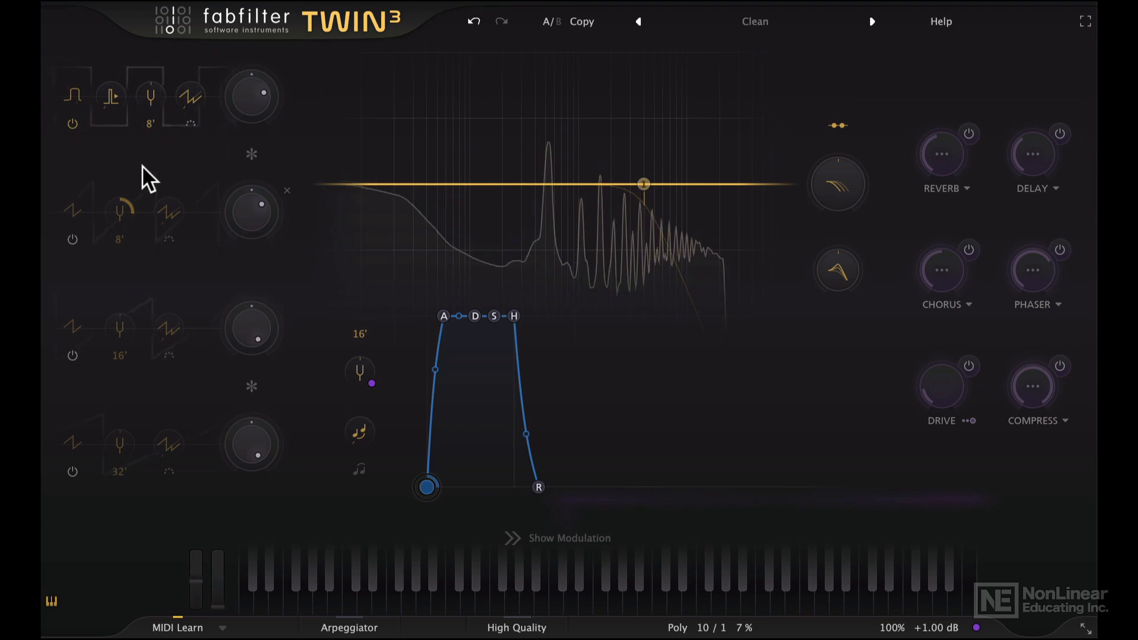
Set oscillator 1 back to Square Pure and increase its pulse width
click(74, 93)
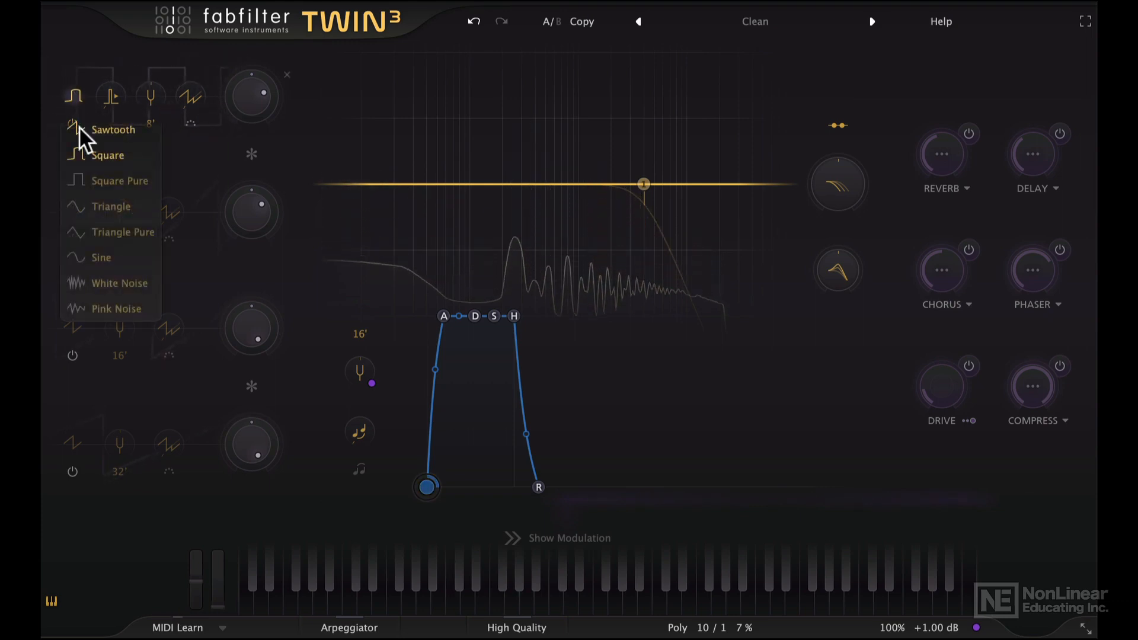
click(108, 178)
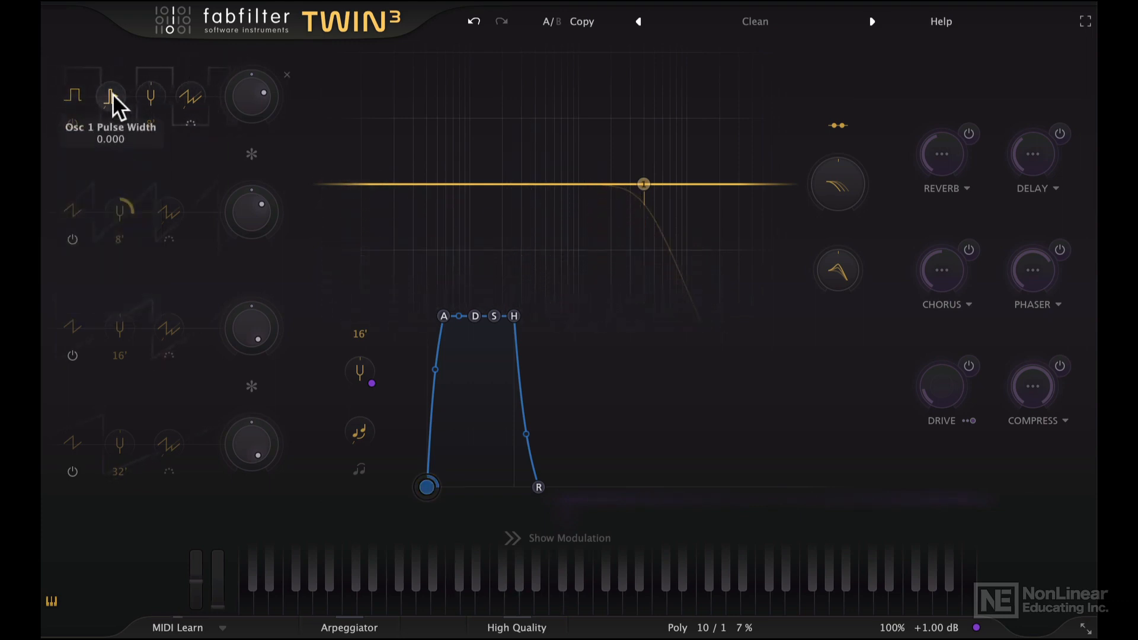
drag(112, 94, 129, 32)
Try the Sawtooth, Triangle and Triangle Pure waveforms on oscillator 1
click(70, 92)
click(84, 125)
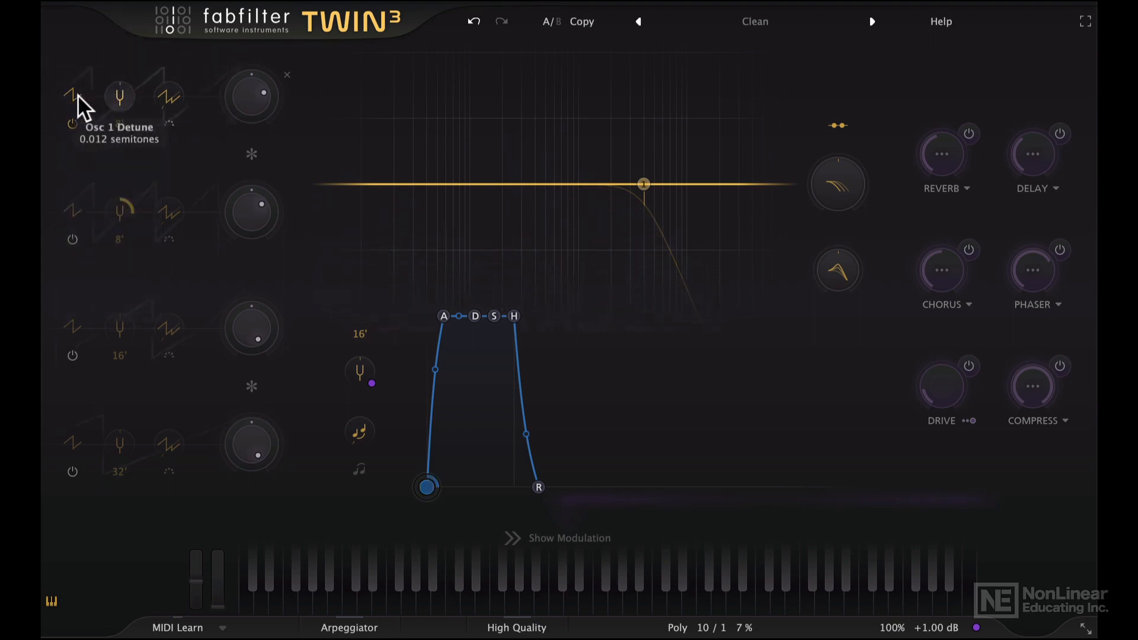
click(85, 99)
click(108, 205)
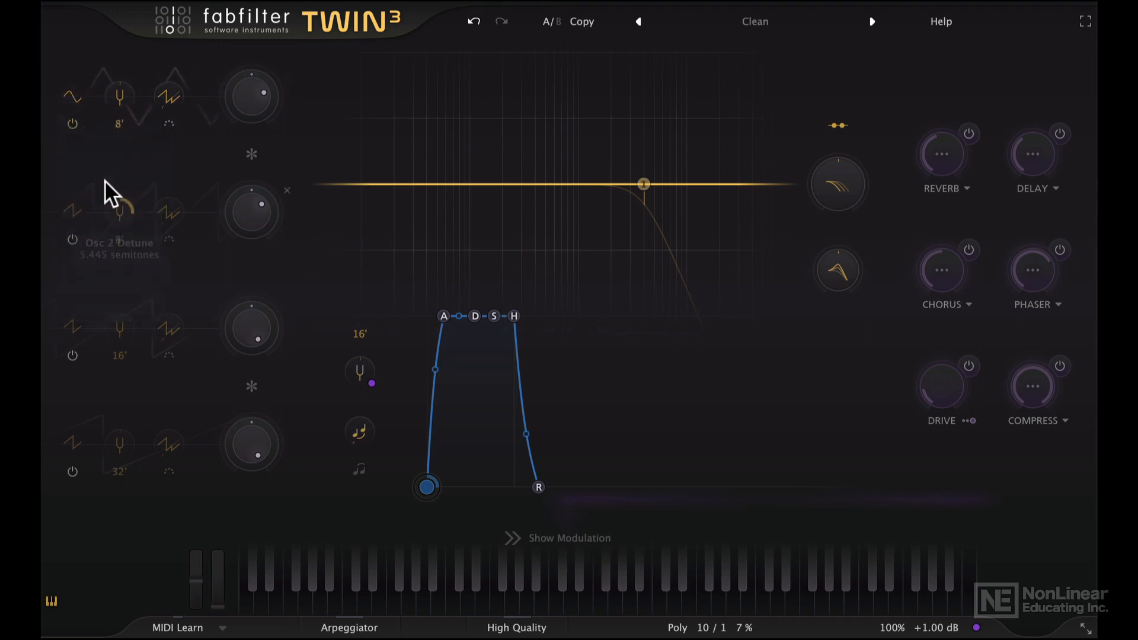
click(82, 94)
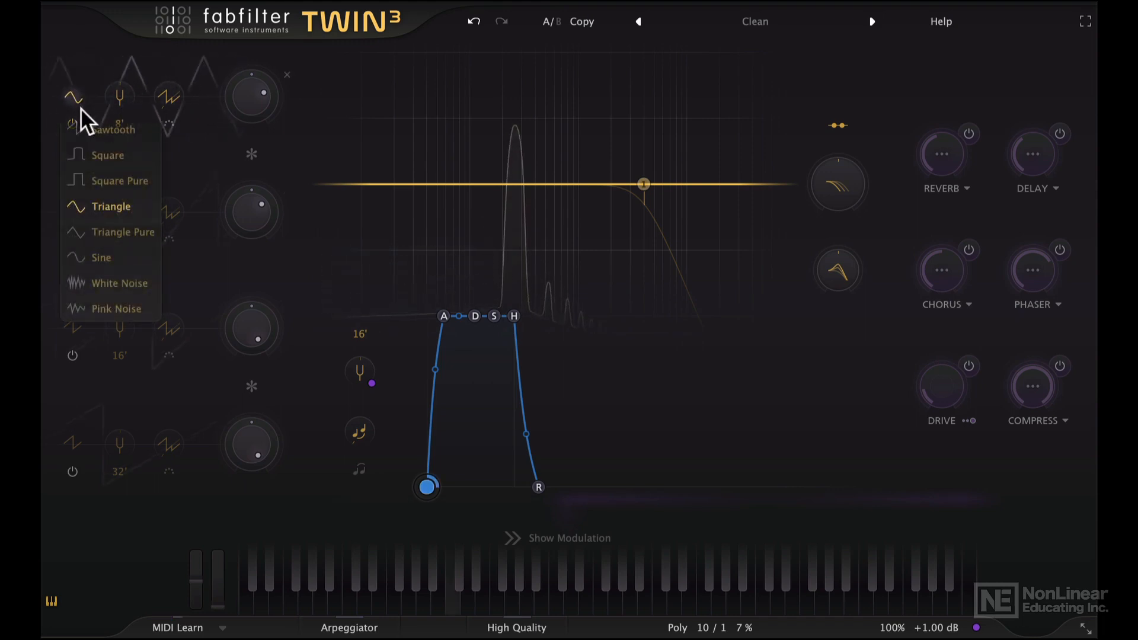
click(113, 228)
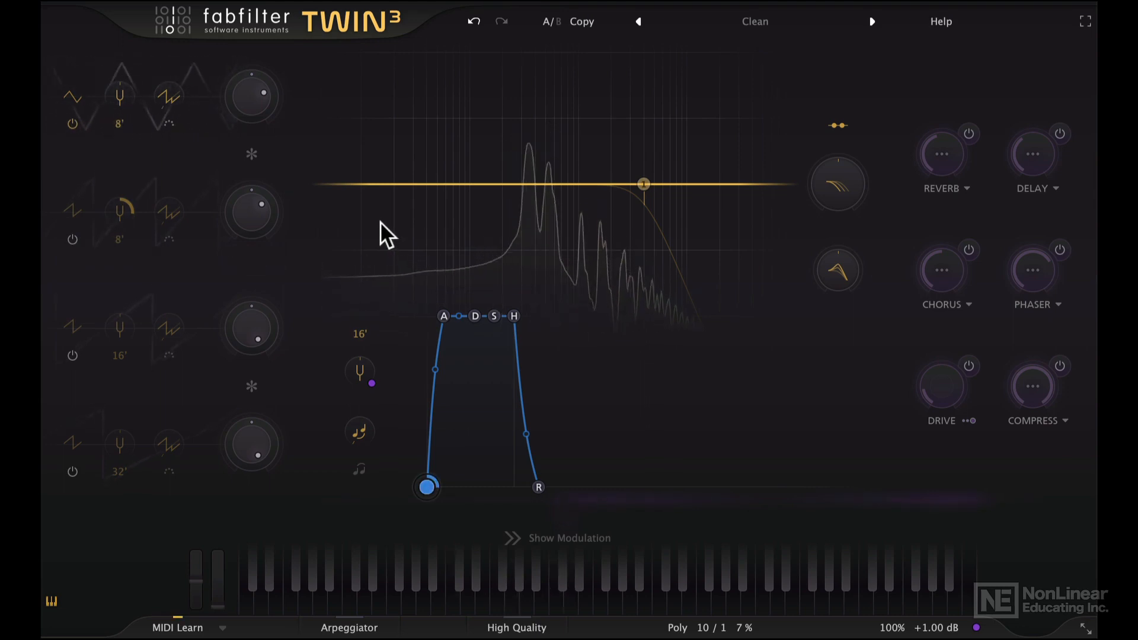
Try the Triangle, Sine and White Noise waveforms on oscillator 1
click(76, 95)
click(104, 205)
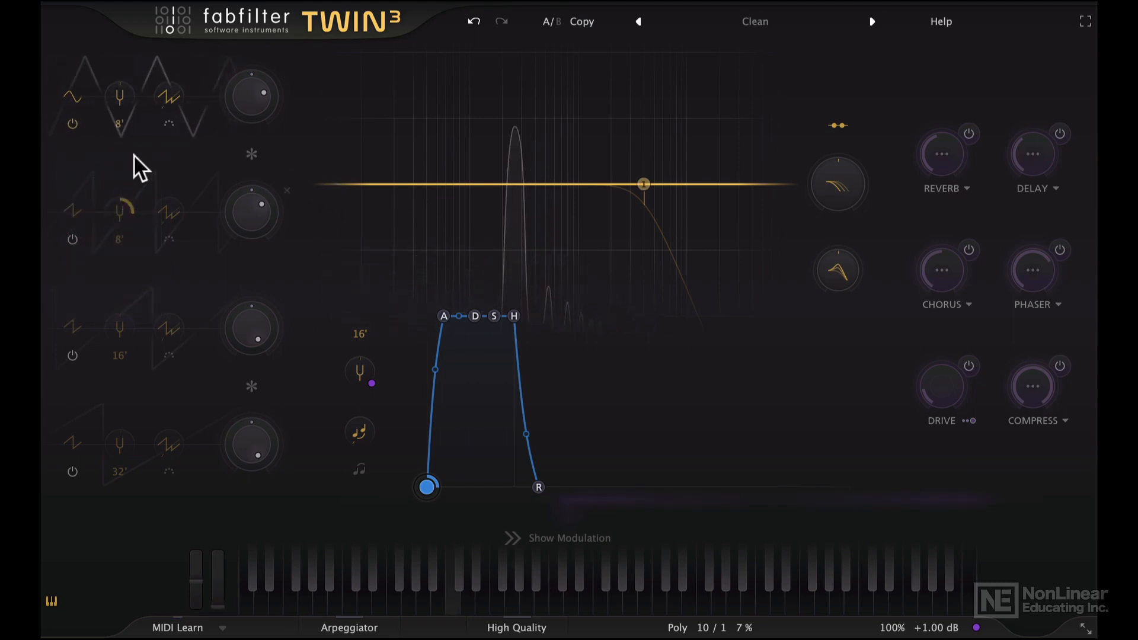
click(72, 95)
click(108, 256)
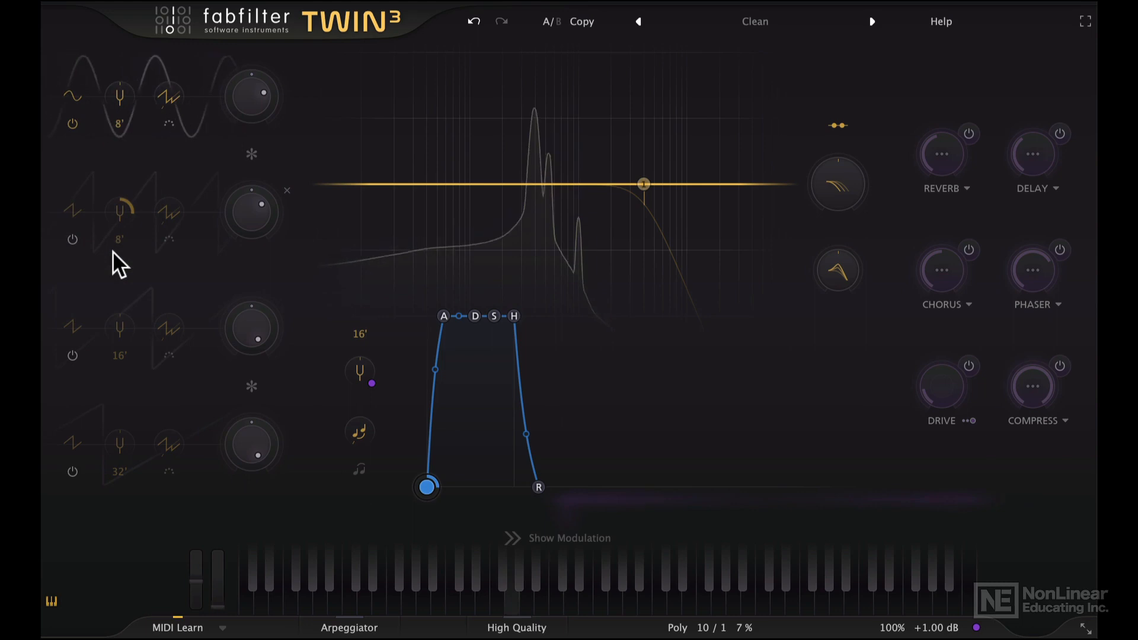
click(68, 102)
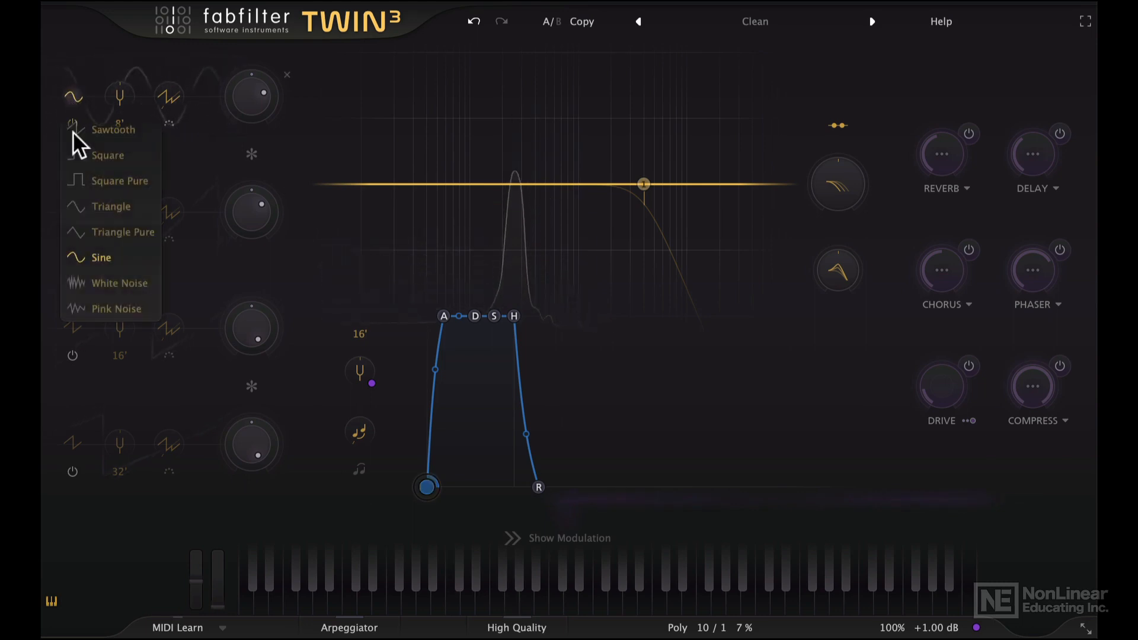
click(105, 281)
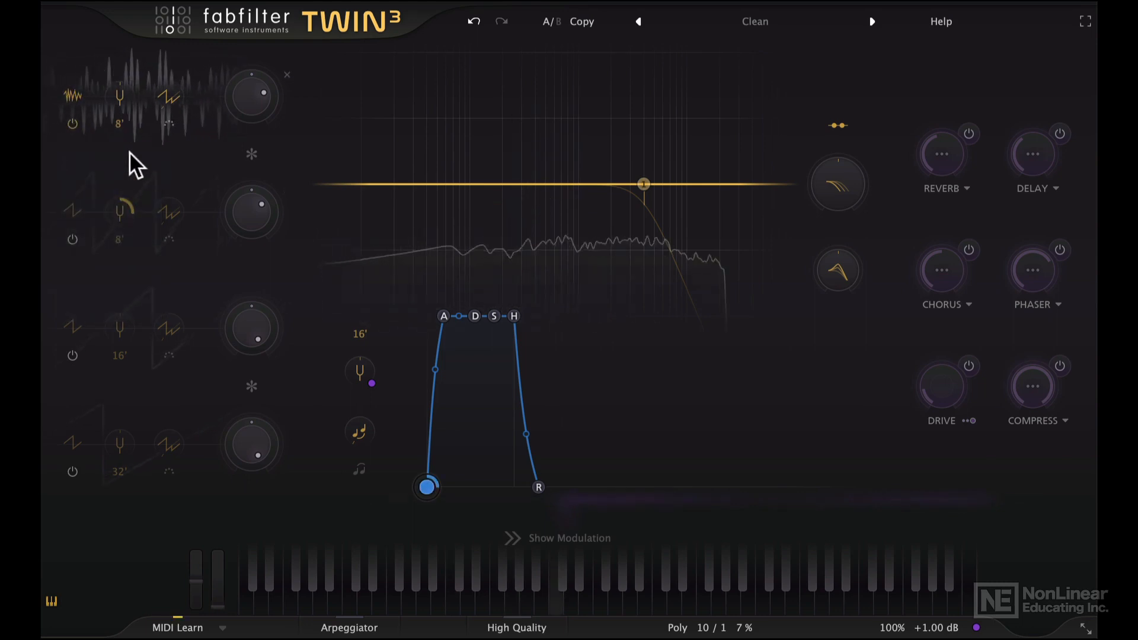
Set oscillator 1's waveform to Pink Noise
click(71, 97)
click(105, 303)
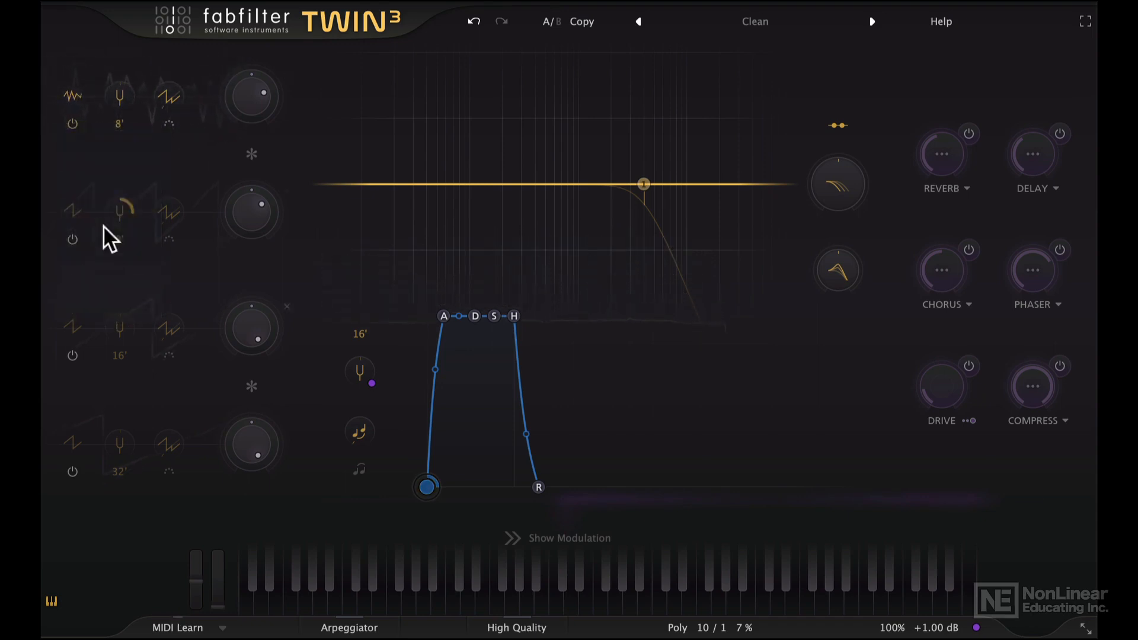